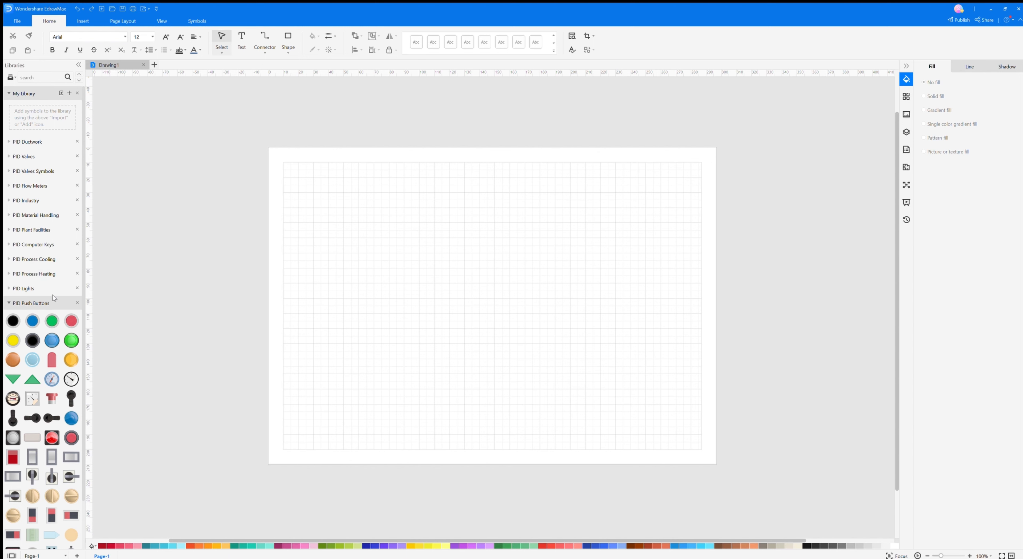
Collapse the PID Push Buttons library, collapse and reopen the Fill settings pane, and make that pane wider.
click(50, 303)
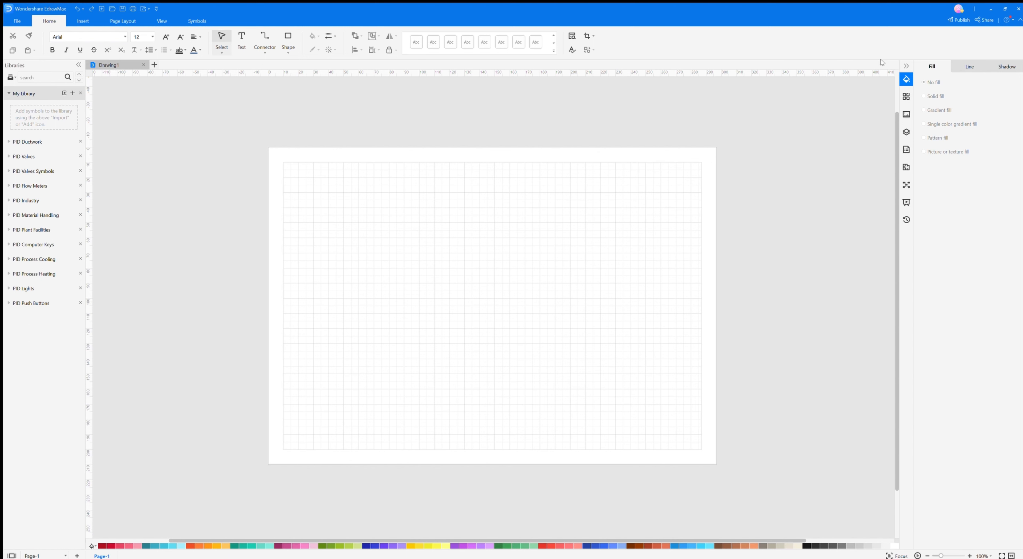
click(904, 66)
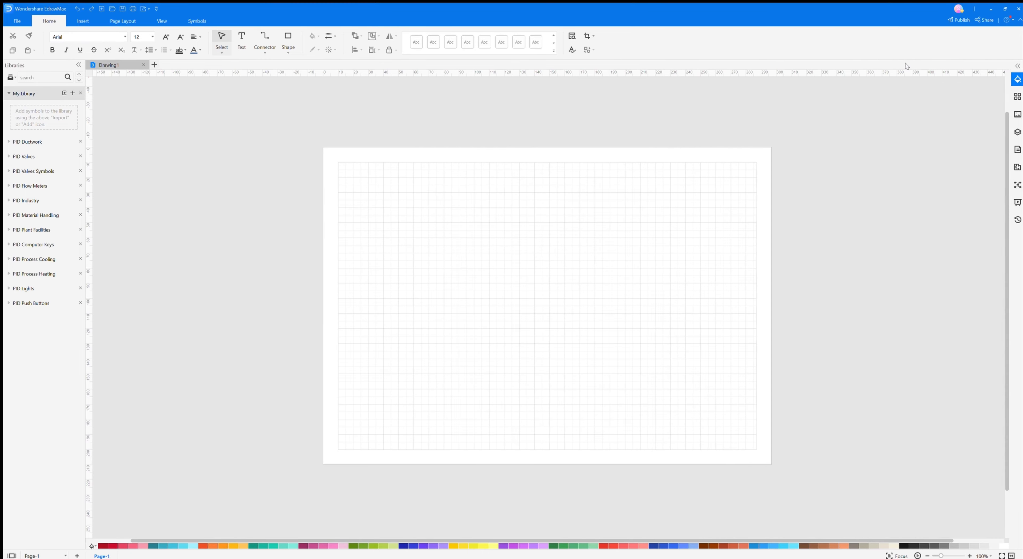
click(1017, 66)
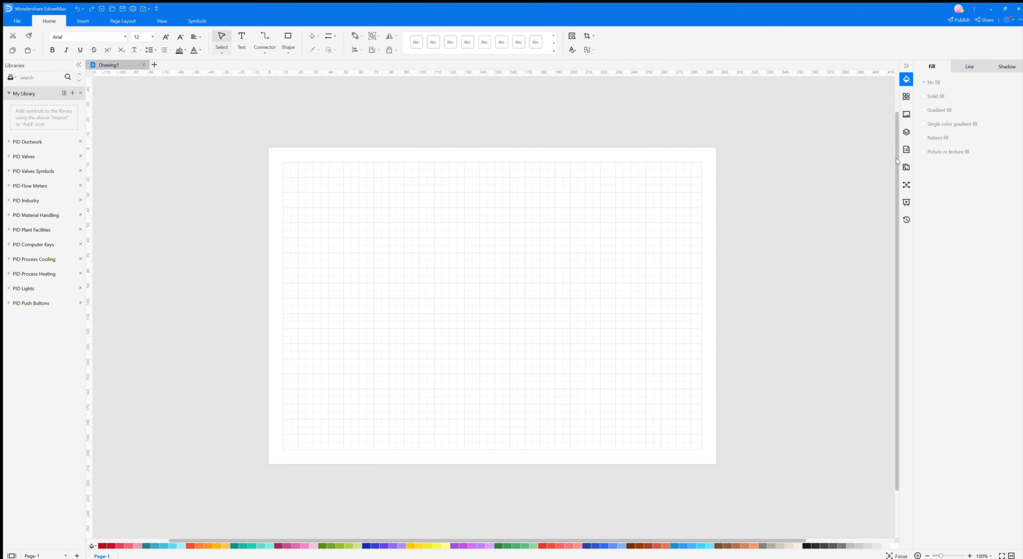
drag(900, 162, 803, 166)
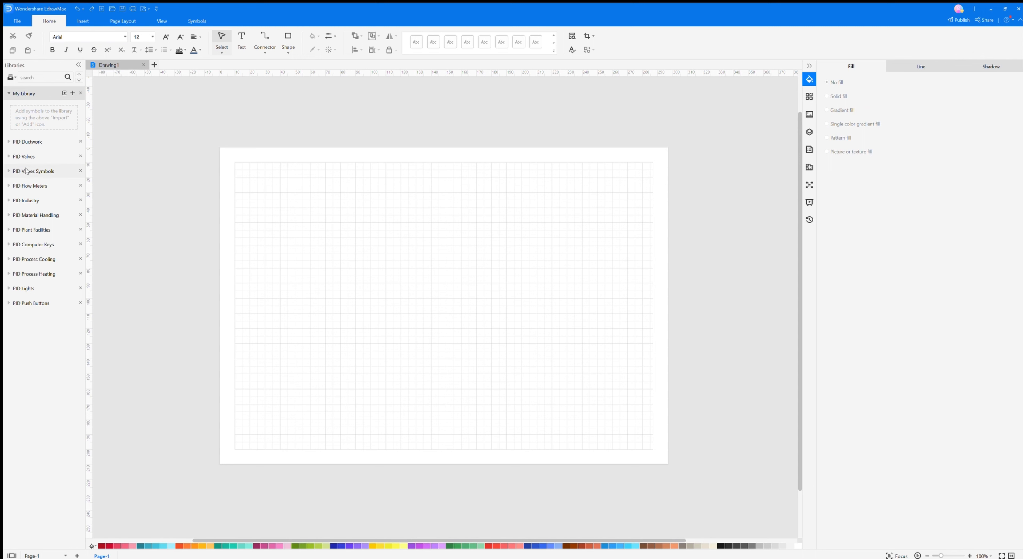
Place a tan Y-shaped valve and a grey red-handled valve from PID Valves, plus a flow meter from PID Flow Meters, on the page.
click(27, 143)
click(18, 256)
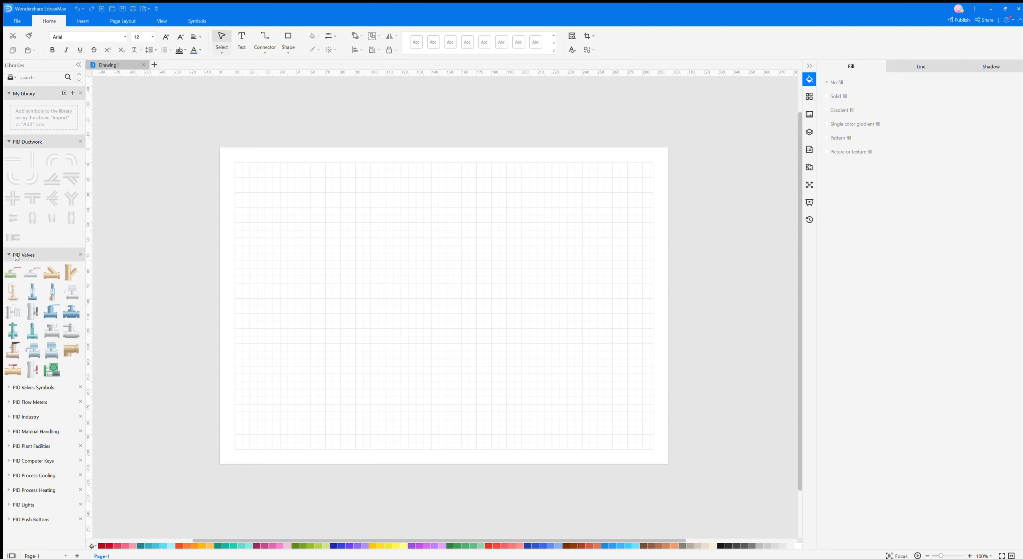
drag(72, 272, 498, 317)
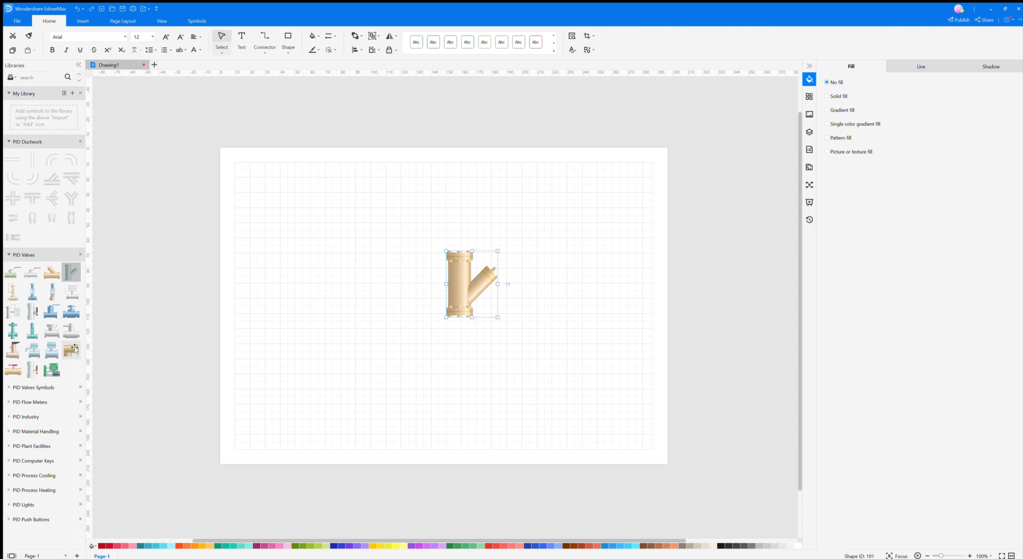
drag(33, 369, 365, 298)
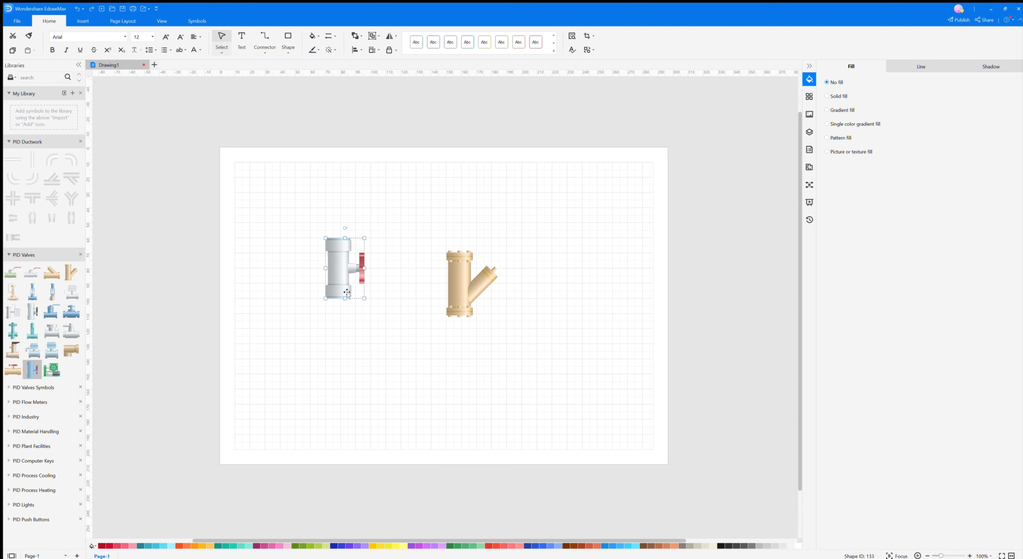
click(39, 401)
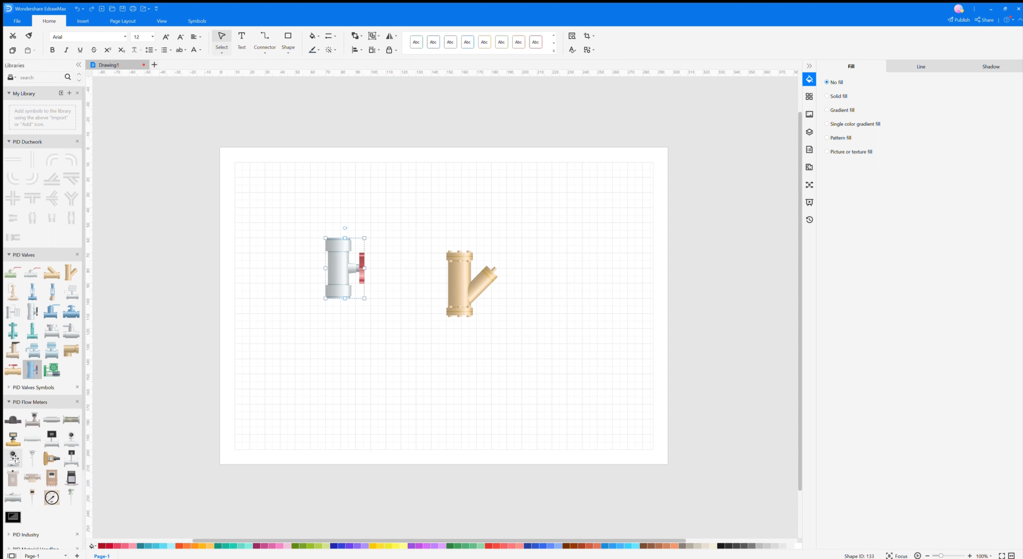
drag(13, 458, 286, 404)
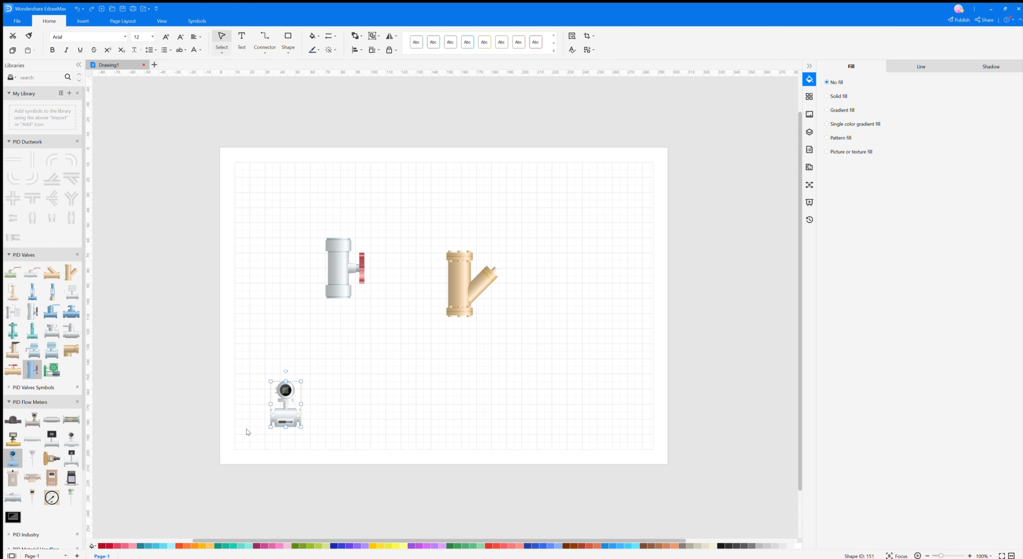
Delete the placed valves and flow meter, and collapse the PID Ductwork, PID Valves and PID Flow Meters libraries.
drag(247, 433, 529, 227)
key(Delete)
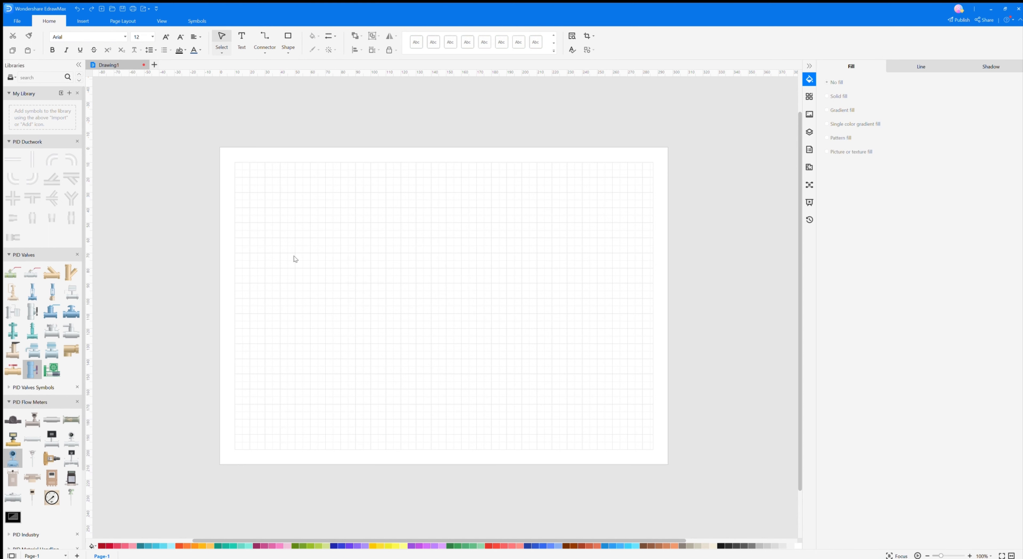
click(48, 139)
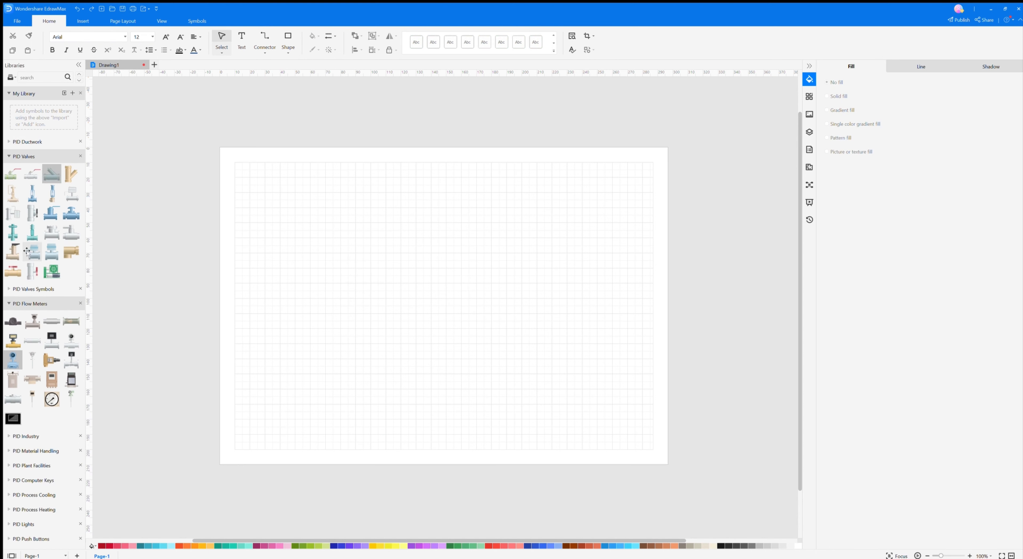
click(27, 159)
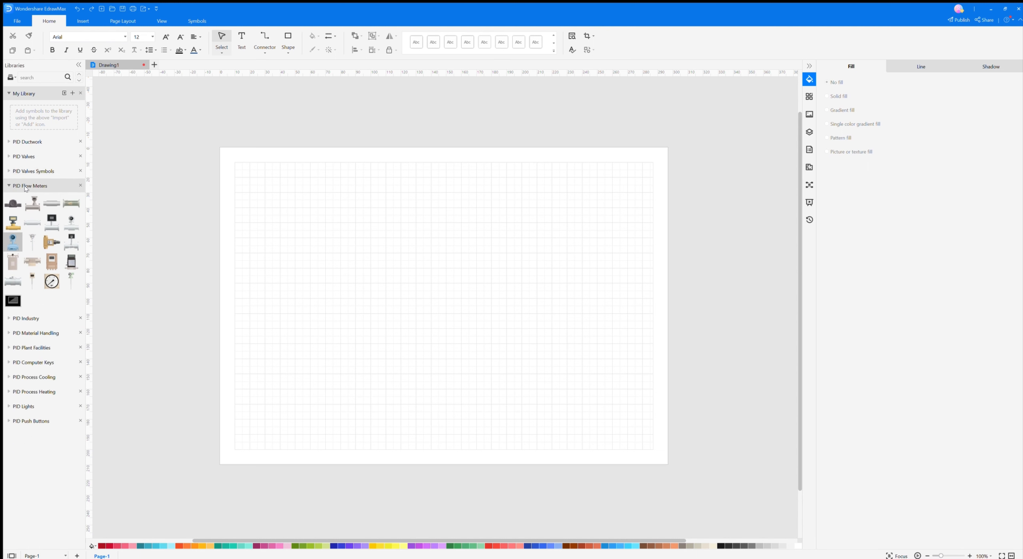
click(24, 185)
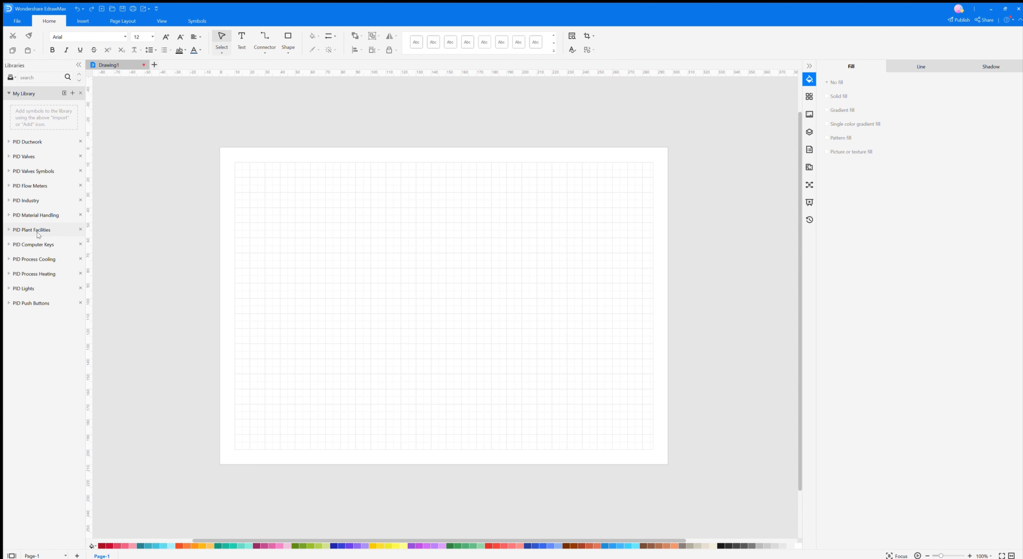
Expand the PID Material Handling and PID Industry libraries and look through their symbols.
click(39, 214)
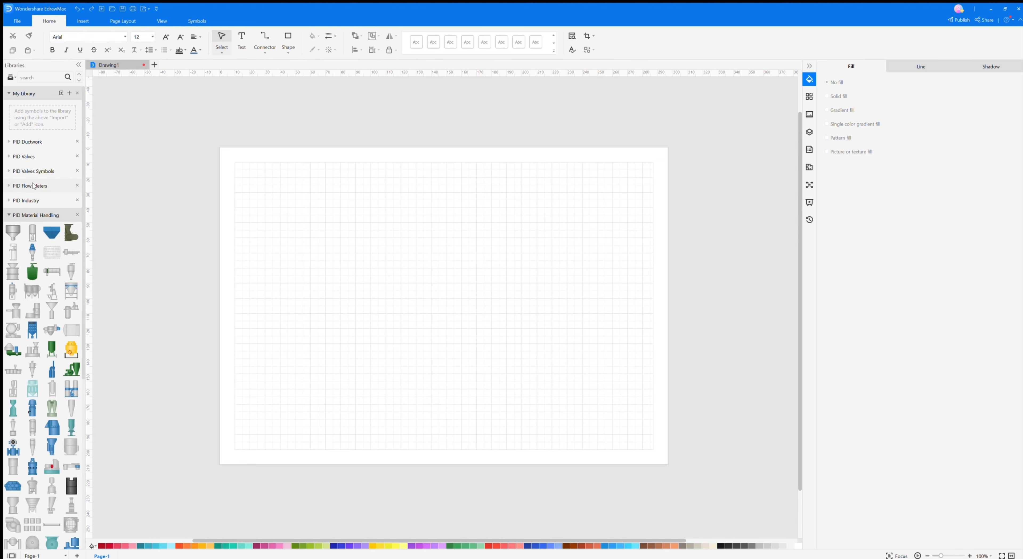
click(33, 200)
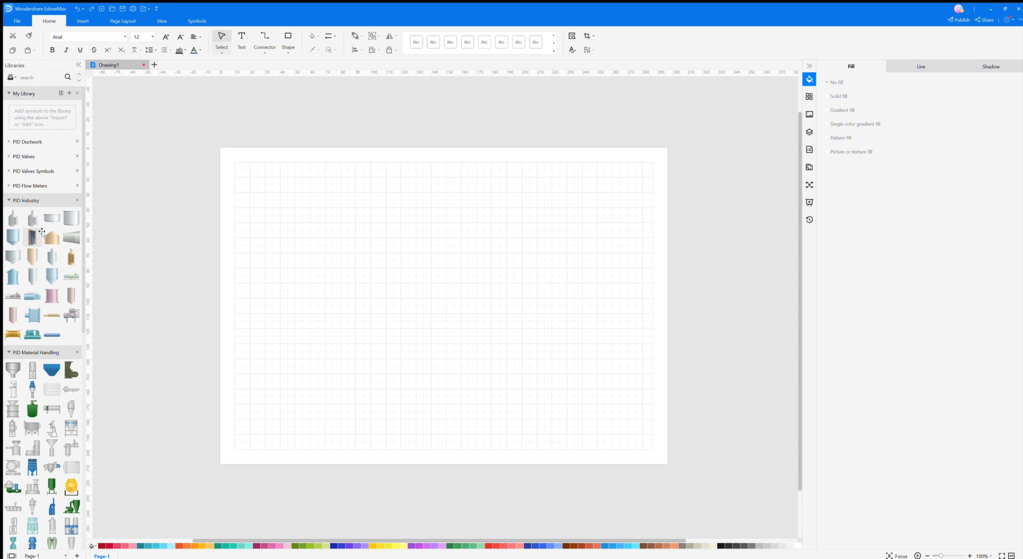
scroll(51, 340, down, 2)
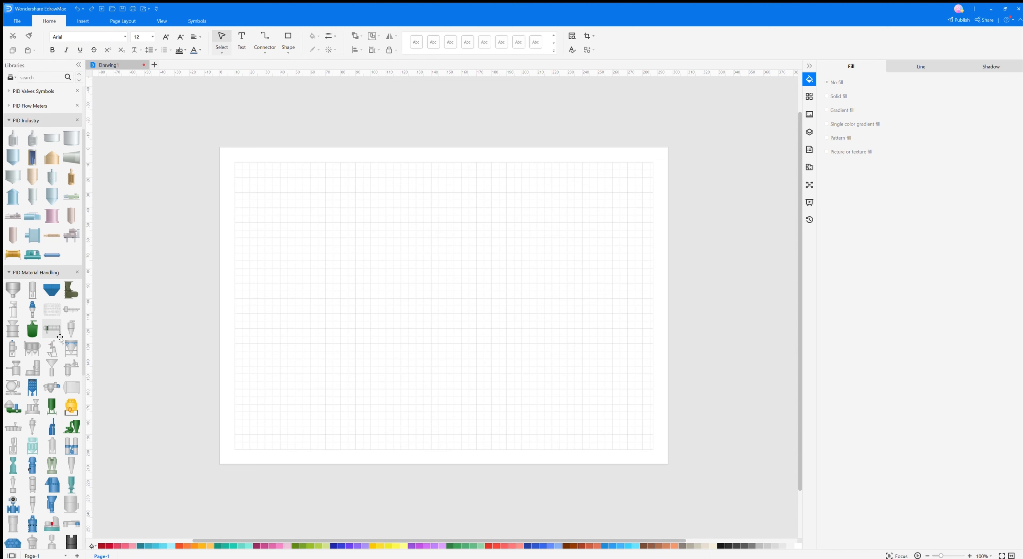
scroll(51, 338, down, 2)
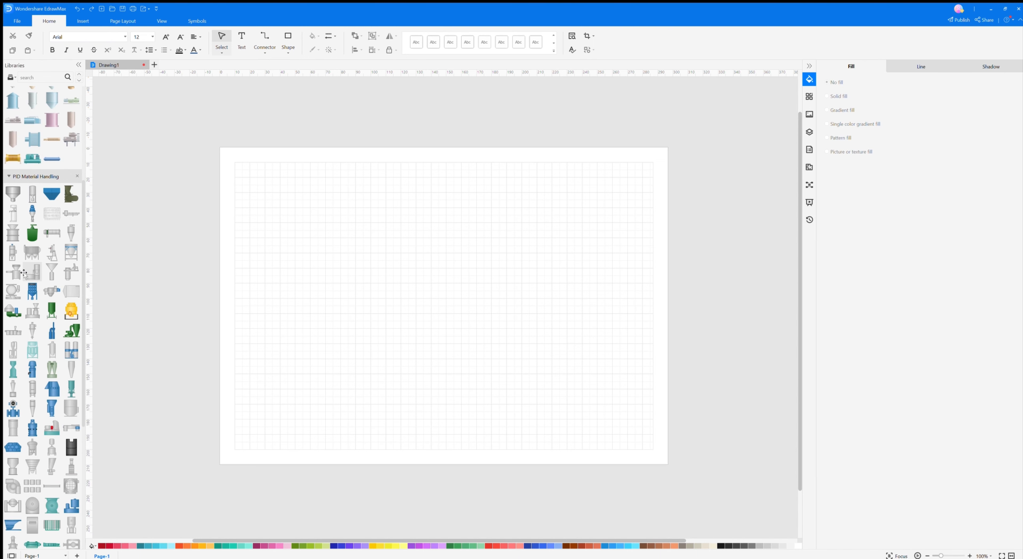
scroll(38, 231, up, 4)
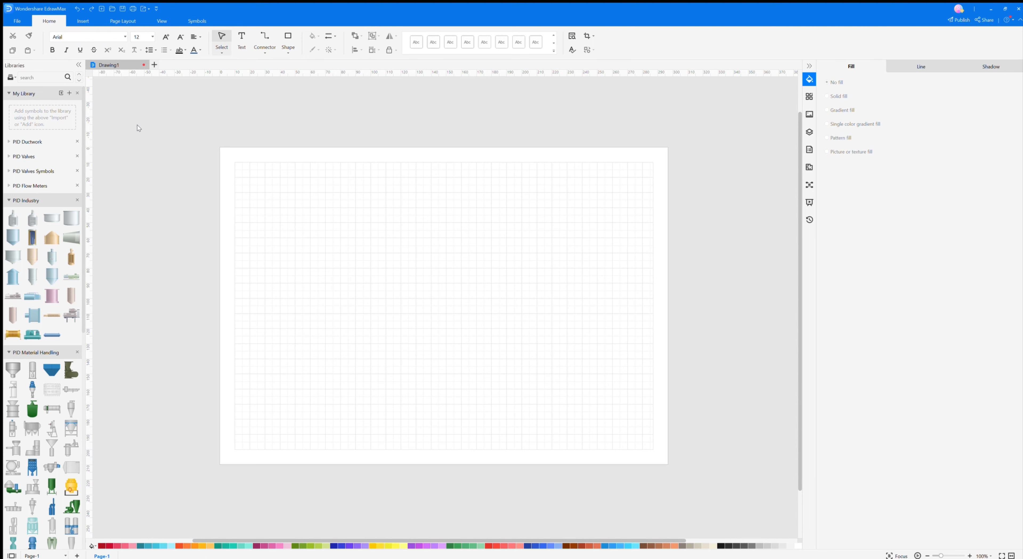
Draw a right-angled connector in the upper part of the page and delete it.
click(150, 37)
click(265, 40)
drag(298, 189, 397, 287)
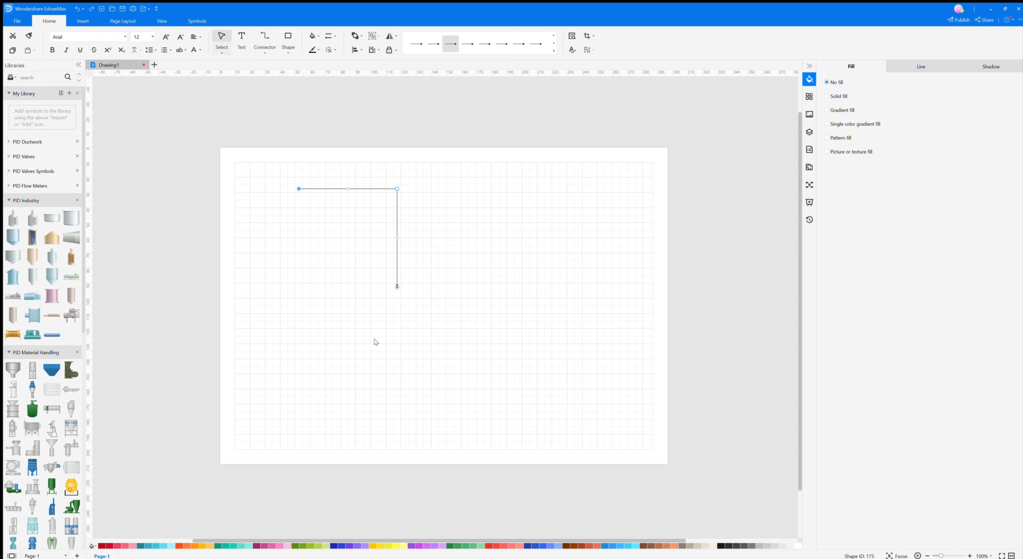
key(Delete)
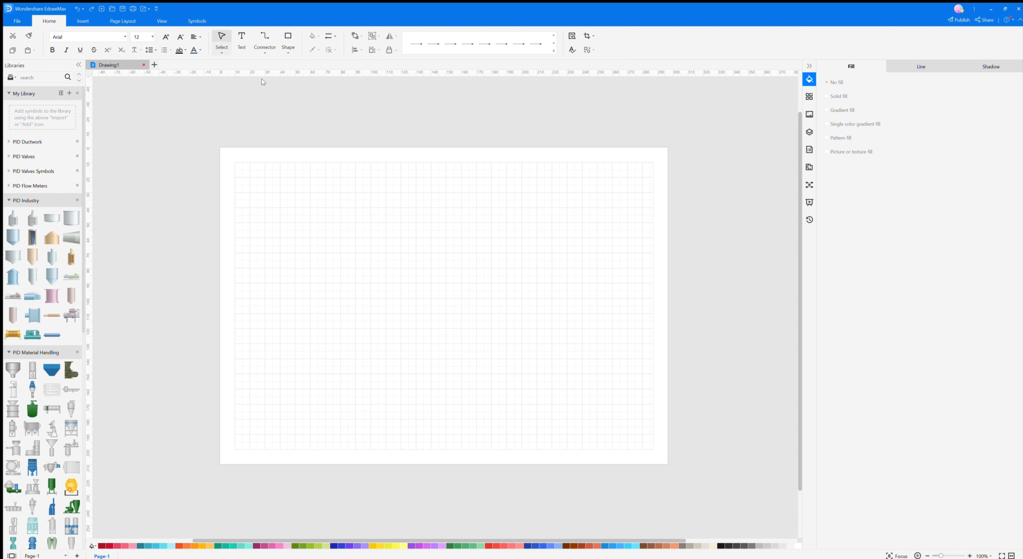
Draw a rectangle in the upper part of the page and delete it.
click(285, 39)
drag(318, 192, 398, 263)
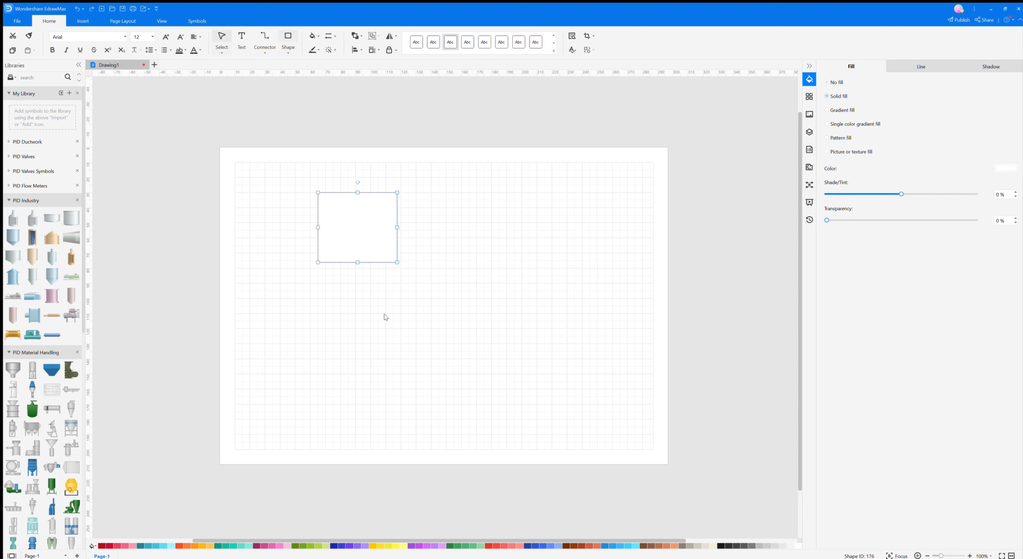
click(382, 320)
click(363, 233)
key(Delete)
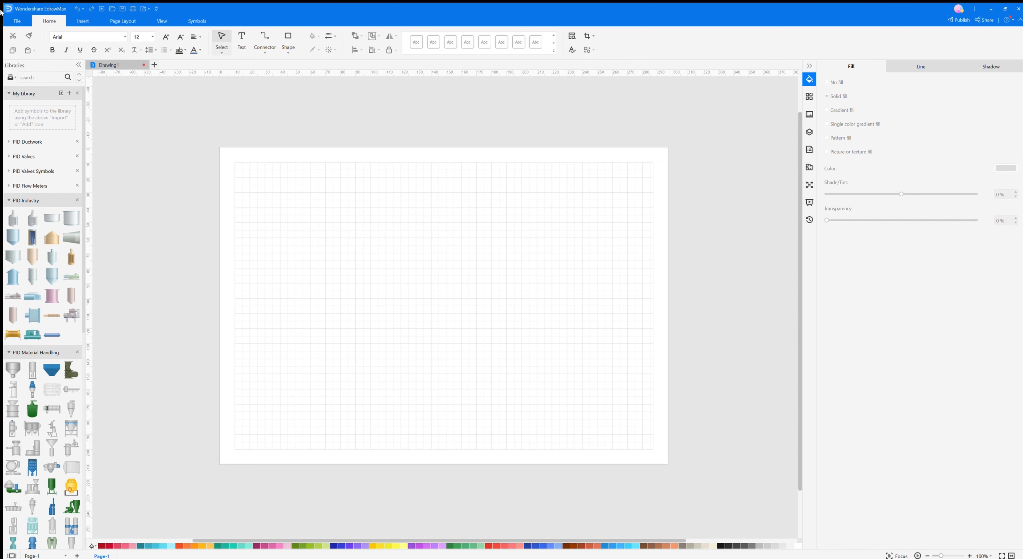
click(13, 21)
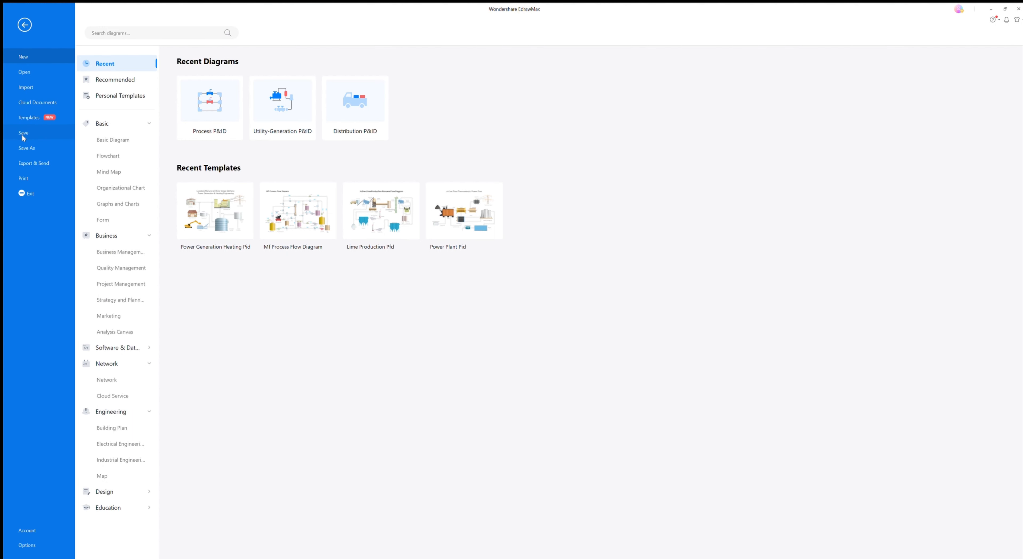
click(25, 25)
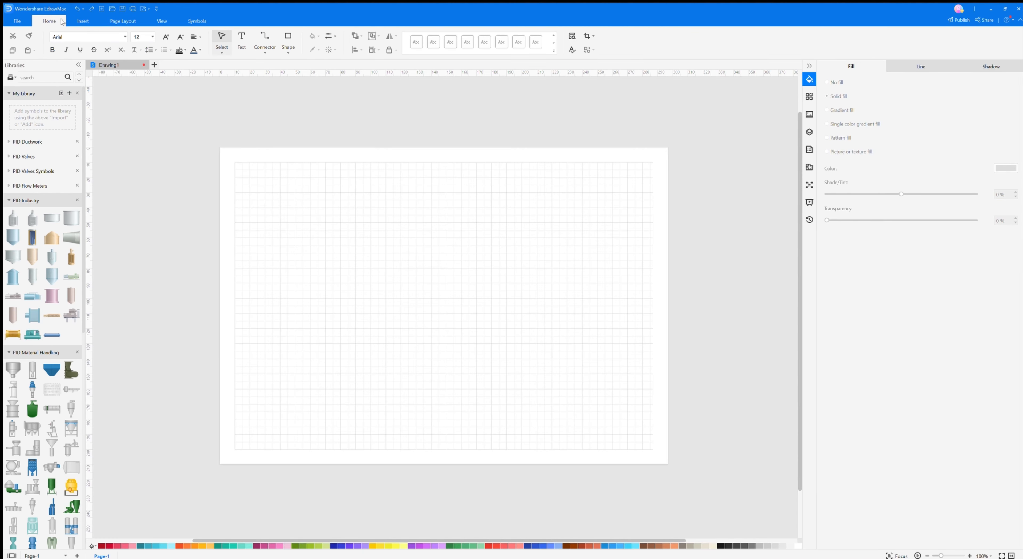
Insert a table of 7 rows and 5 columns, try selecting its first column, and delete the table.
click(76, 21)
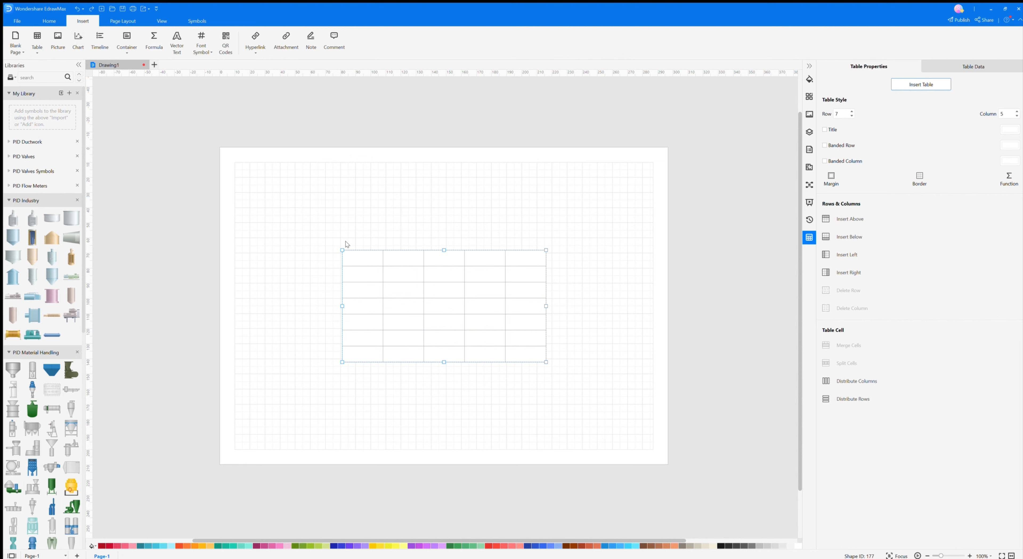
double_click(349, 254)
click(351, 250)
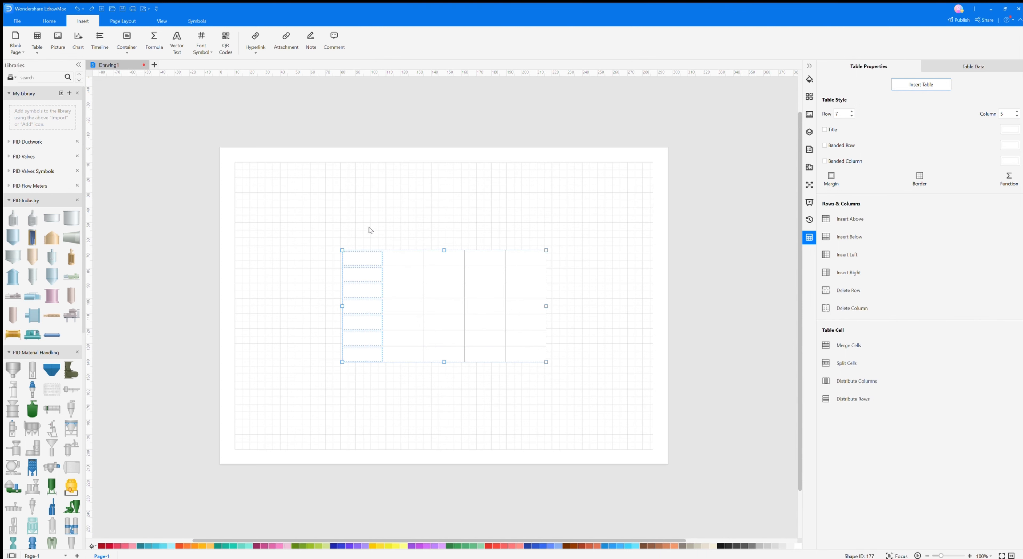
click(372, 234)
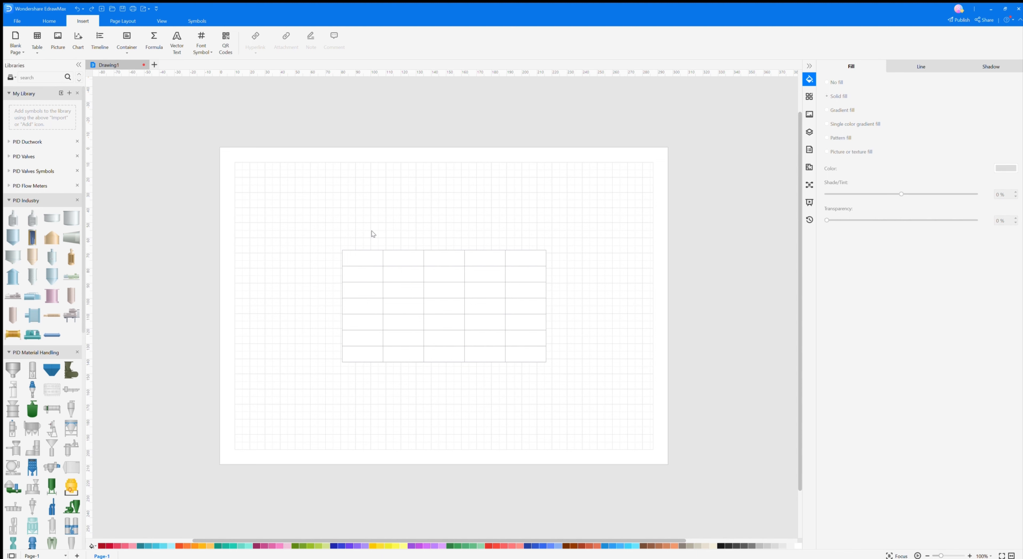
key(ctrl+a)
key(Delete)
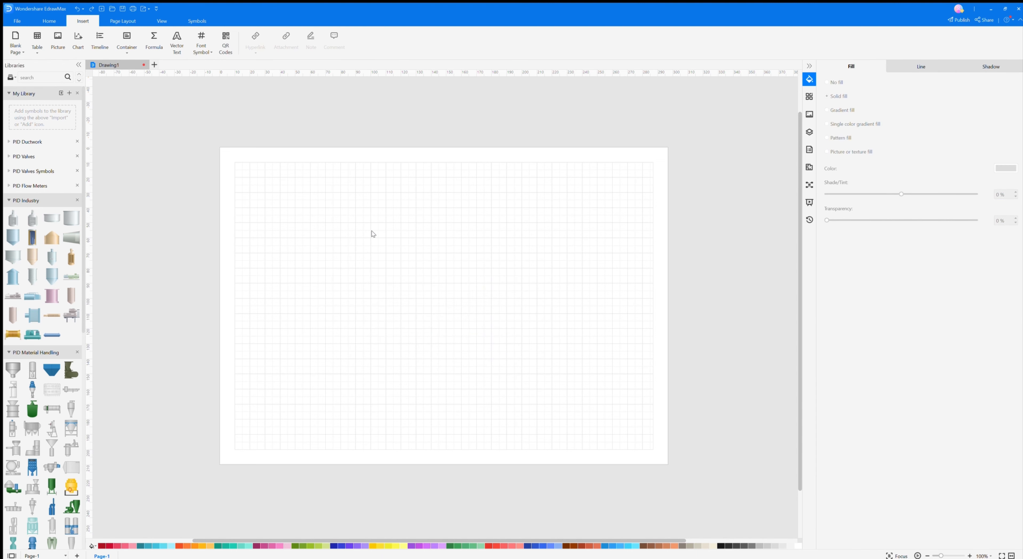
Look through the Line, Fill, Theme and Mind Map settings, and collapse and reopen the settings pane.
click(892, 67)
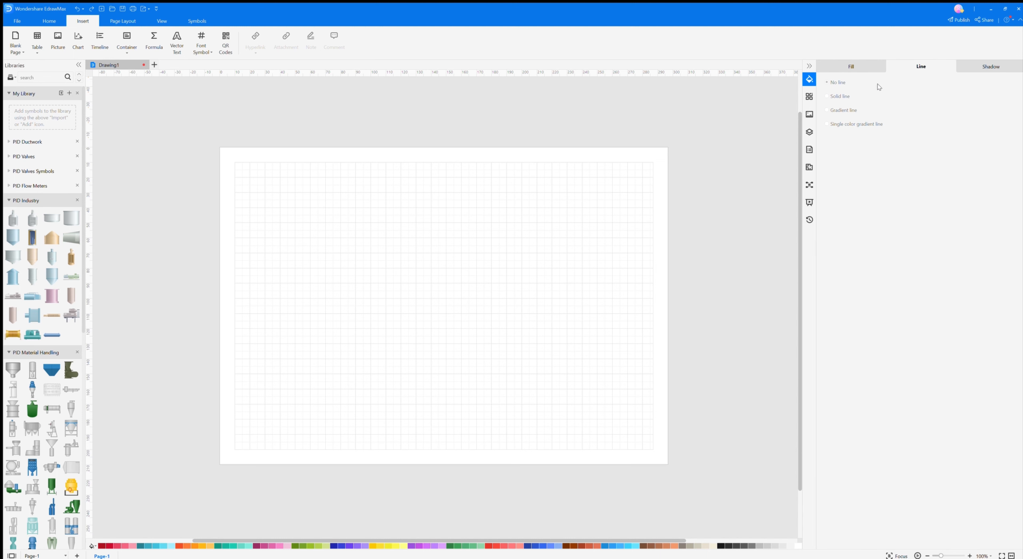
click(865, 69)
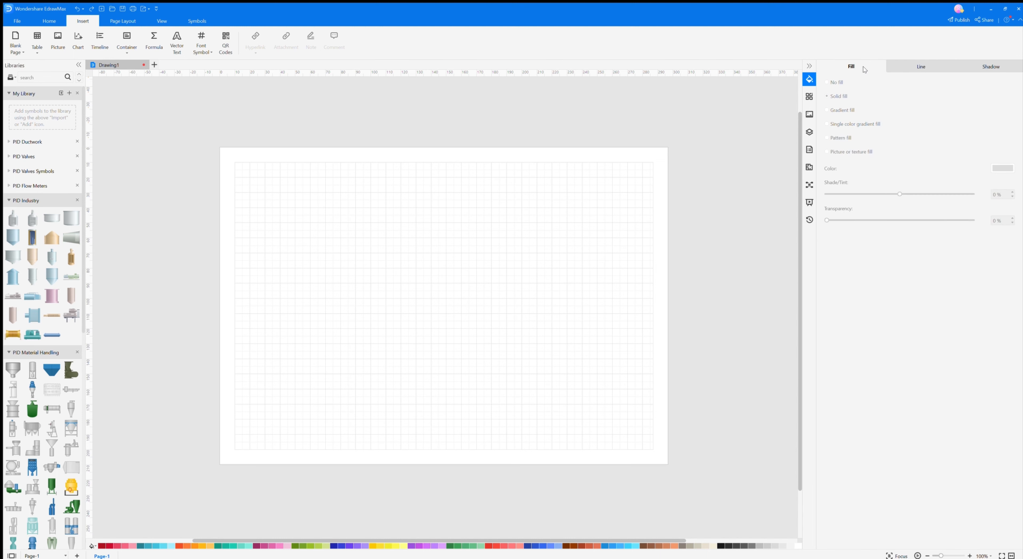
click(809, 98)
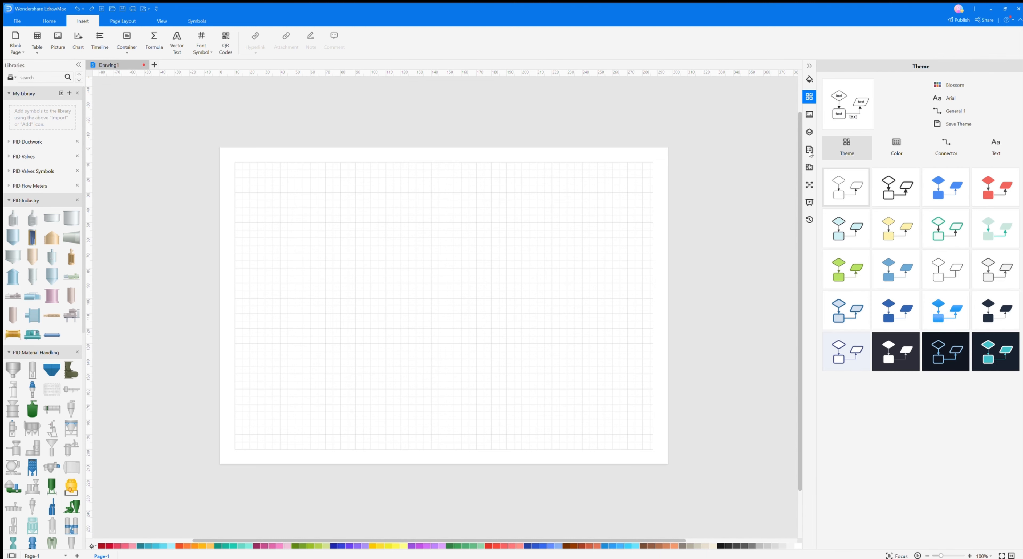
click(809, 185)
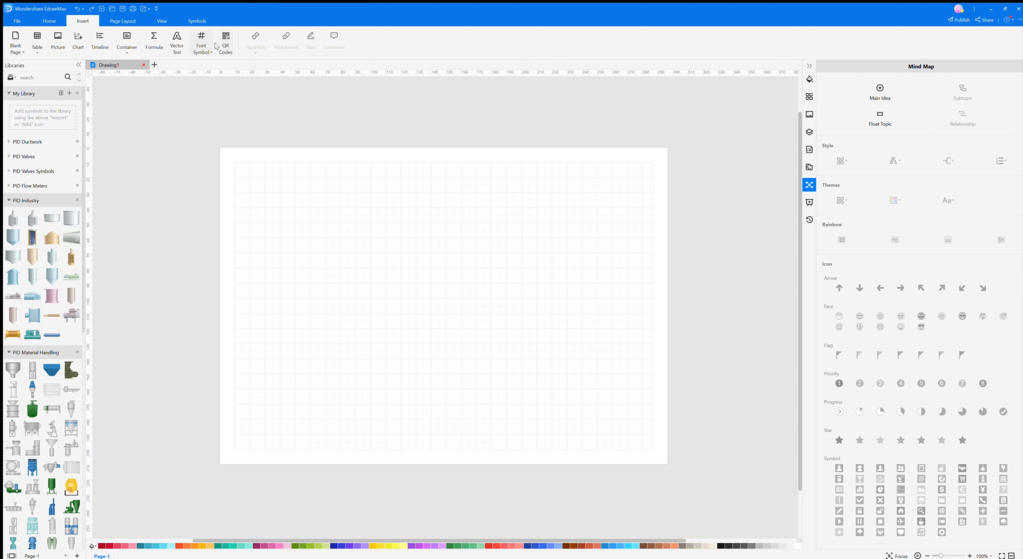
click(809, 66)
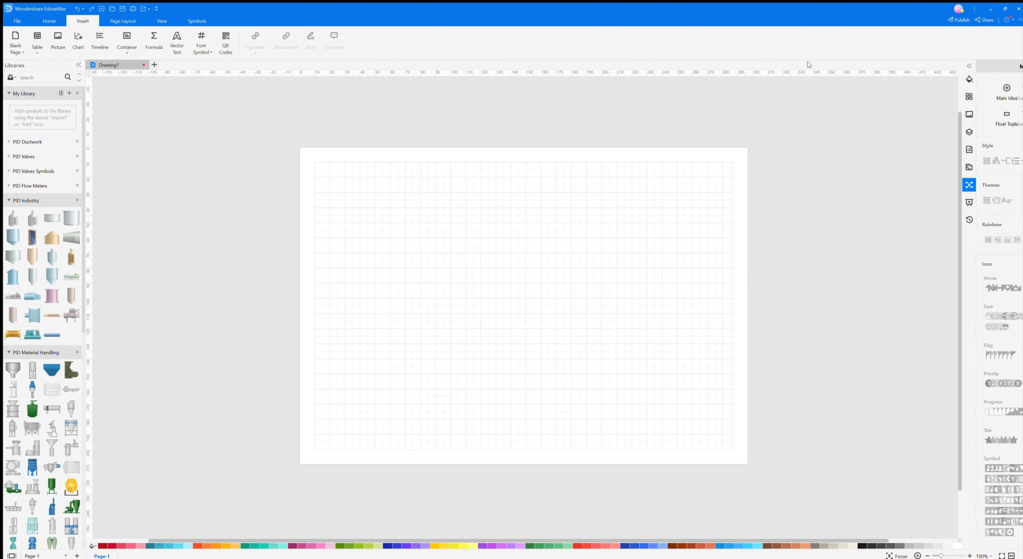
click(1019, 66)
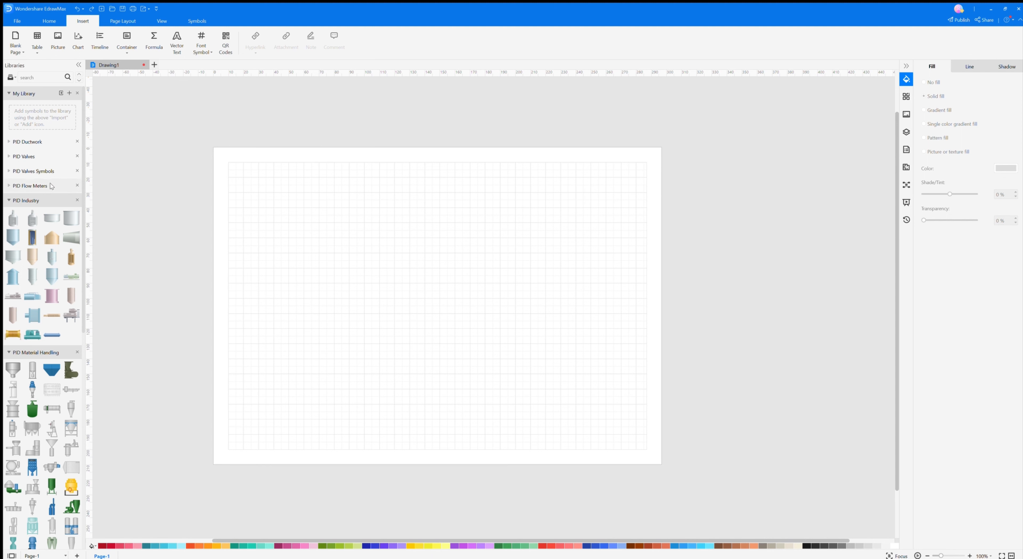
Collapse the PID Industry and PID Material Handling libraries.
click(54, 200)
click(44, 213)
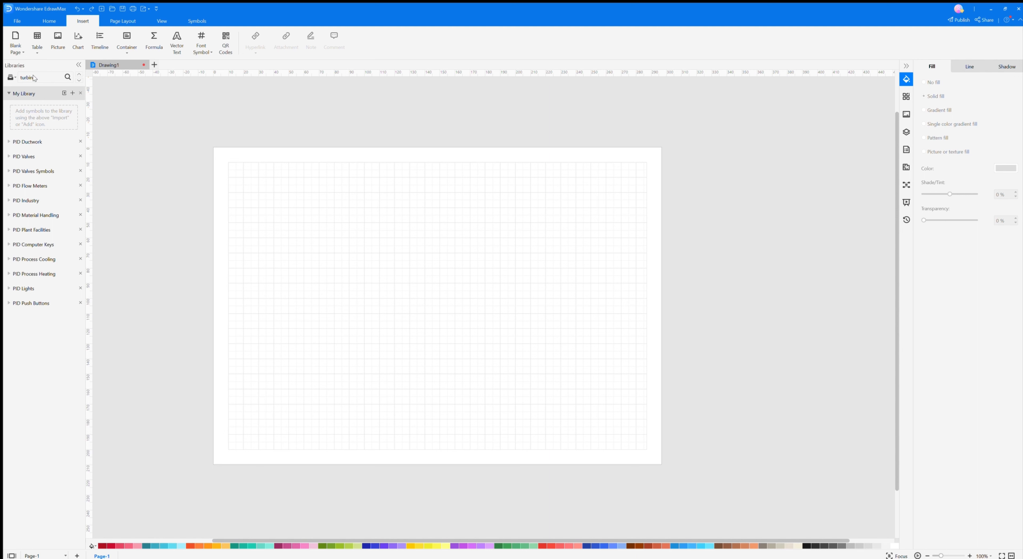
Search the symbol libraries for "turbine" and place the tapered turbine symbol in the upper right part of the page.
key(Return)
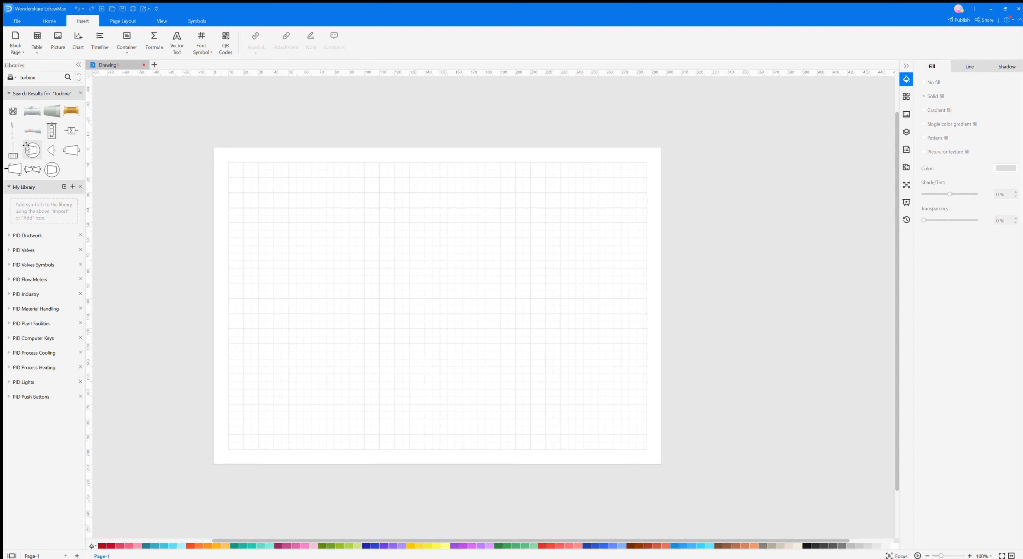
click(52, 115)
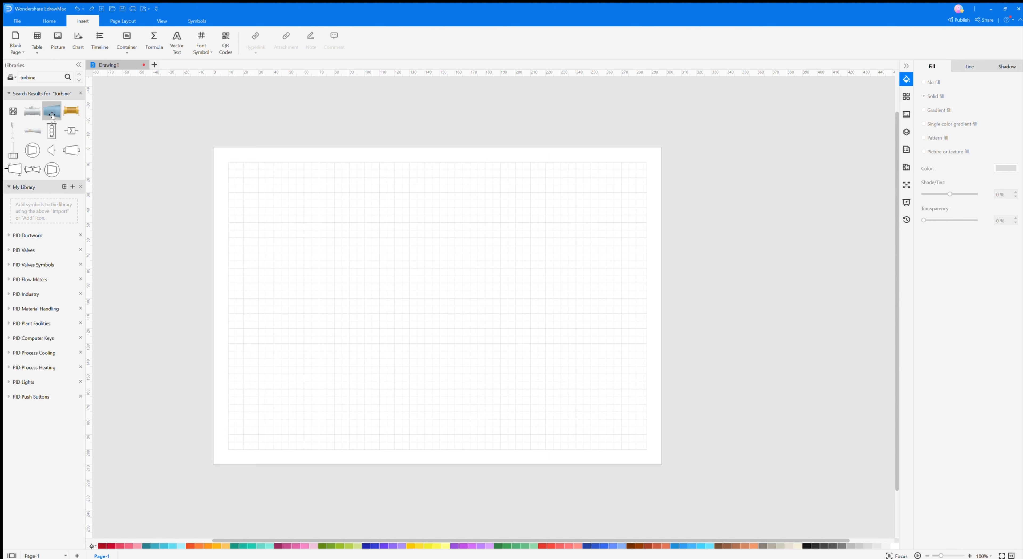
drag(52, 114, 517, 281)
click(516, 280)
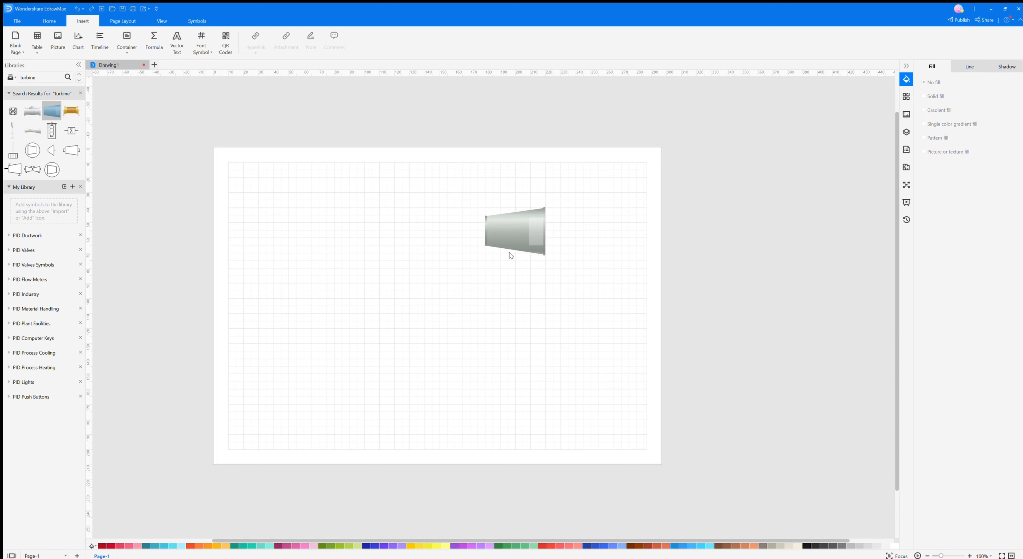
Place the horizontal flanged turbine symbol beside the tapered one and delete both symbols.
drag(32, 111, 413, 250)
click(384, 300)
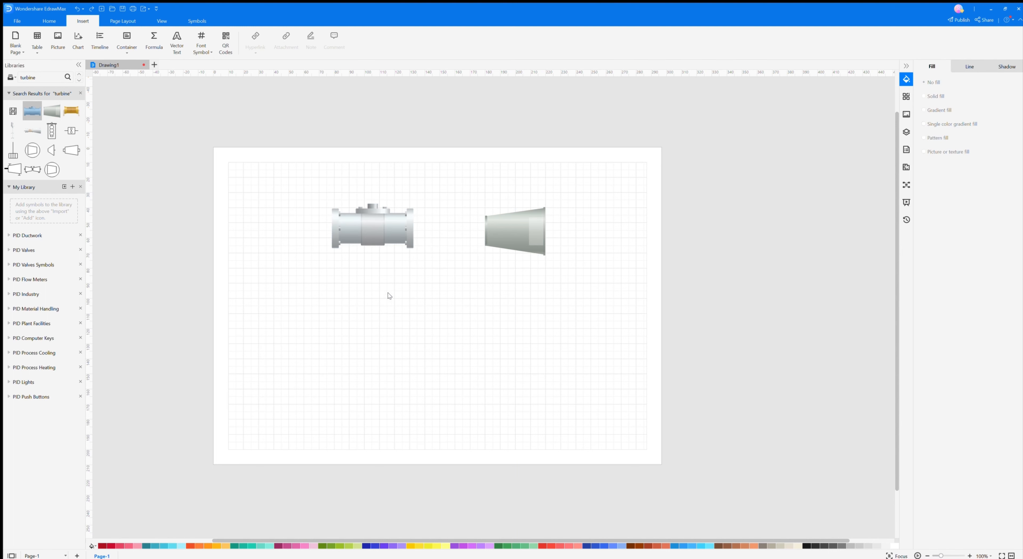
drag(582, 180, 294, 293)
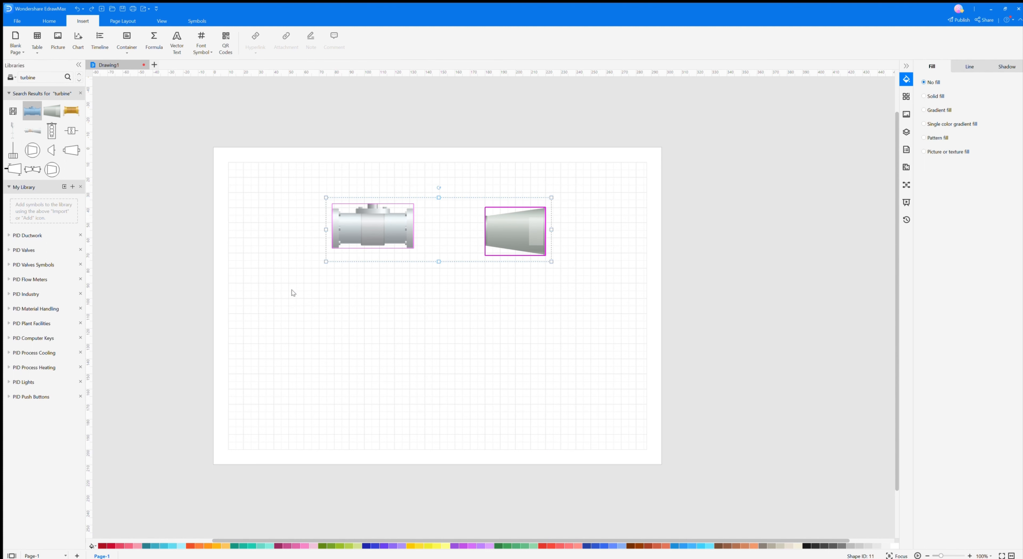
key(Delete)
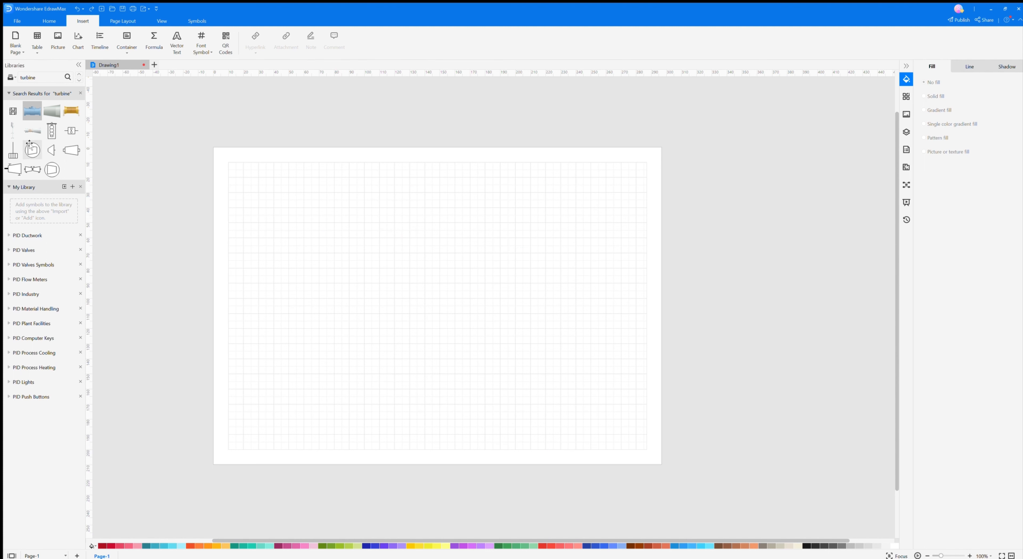
Look into the PID Ductwork and PID Computer Keys libraries, collapse both, and expand PID Material Handling.
click(21, 237)
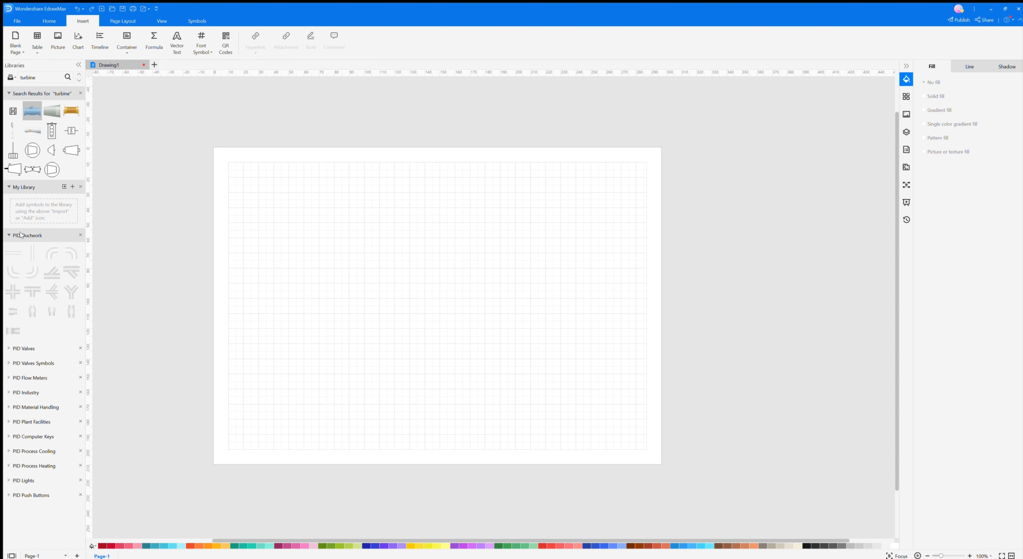
click(21, 235)
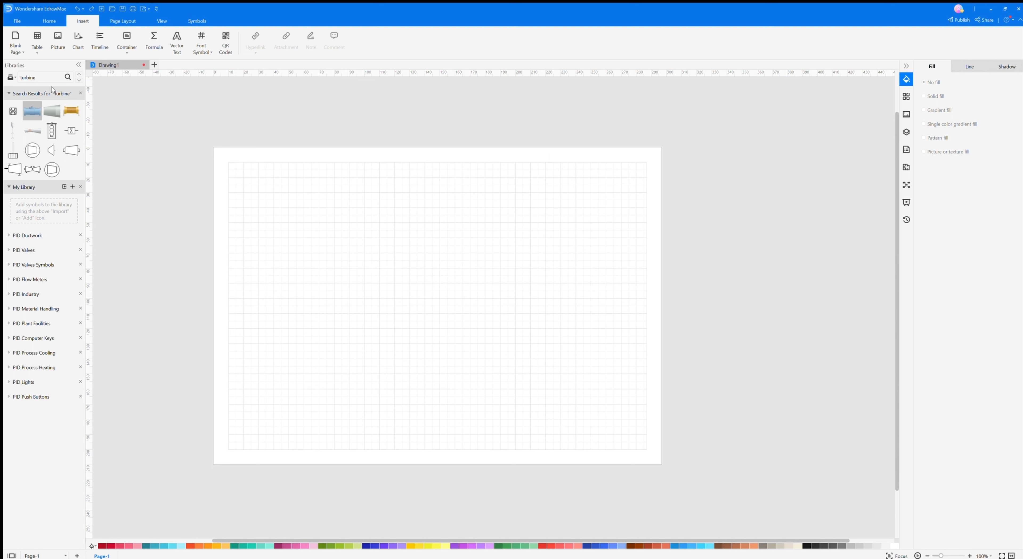
click(34, 340)
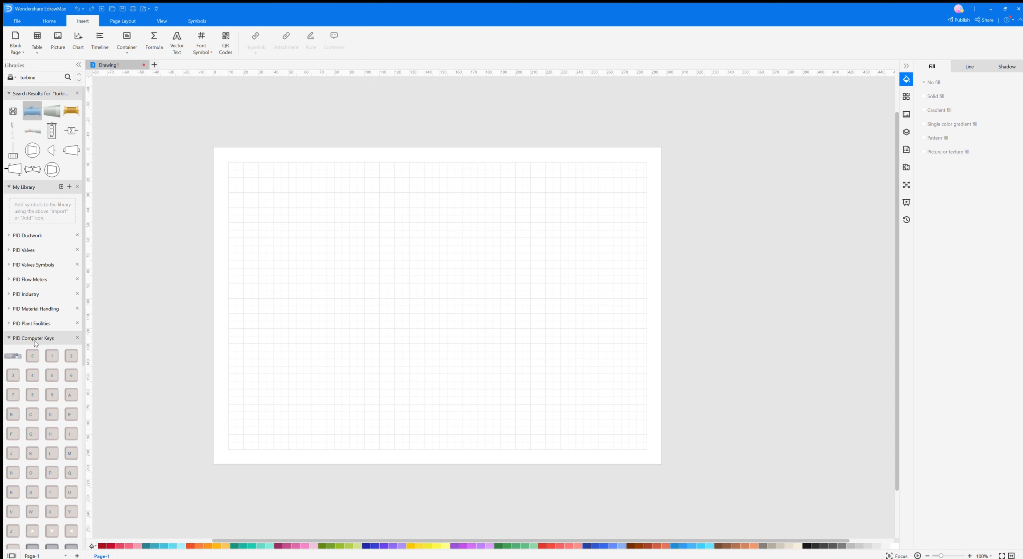
click(27, 318)
click(29, 309)
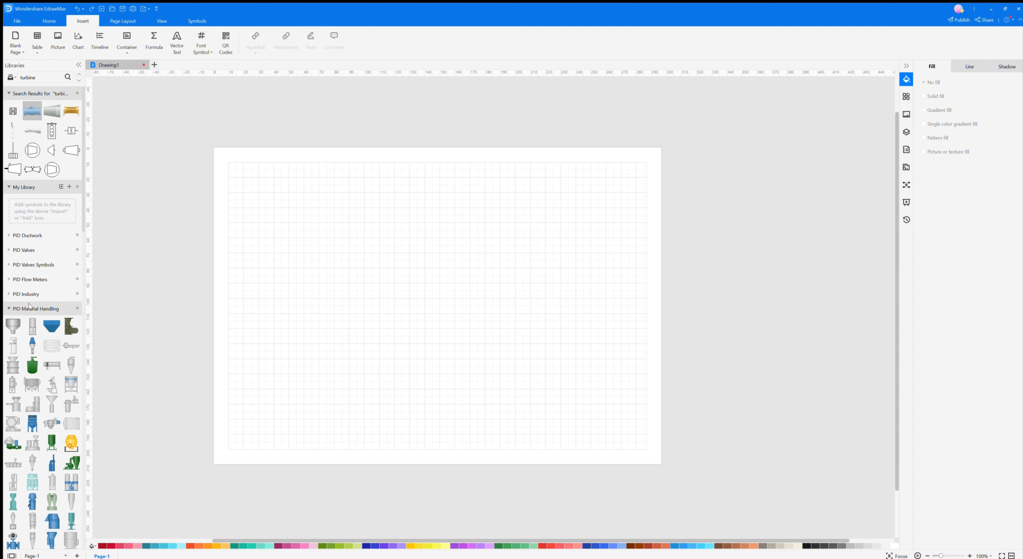
Place a grey silo from PID Material Handling near the page centre and a blue valve from PID Valves to its upper left.
drag(33, 326, 364, 328)
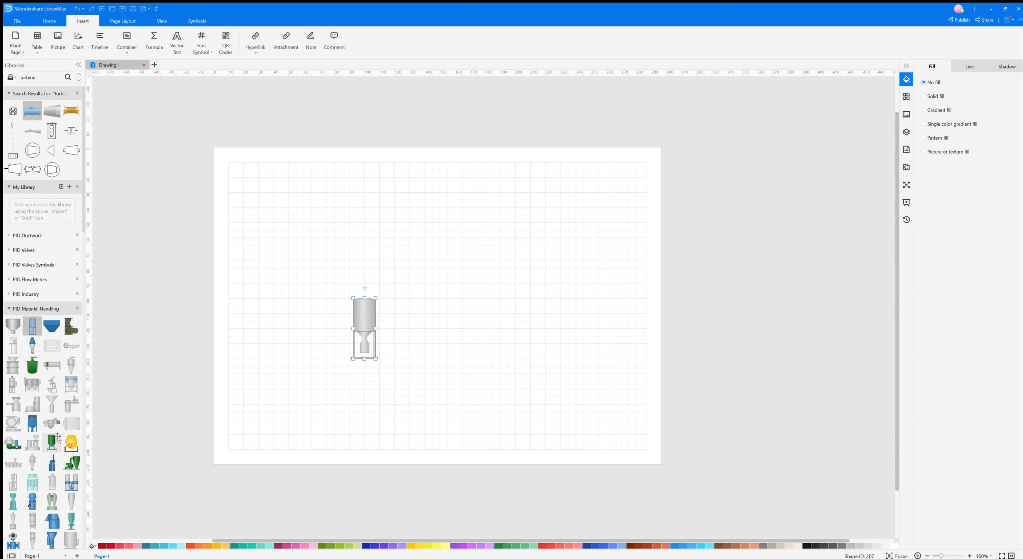
click(25, 251)
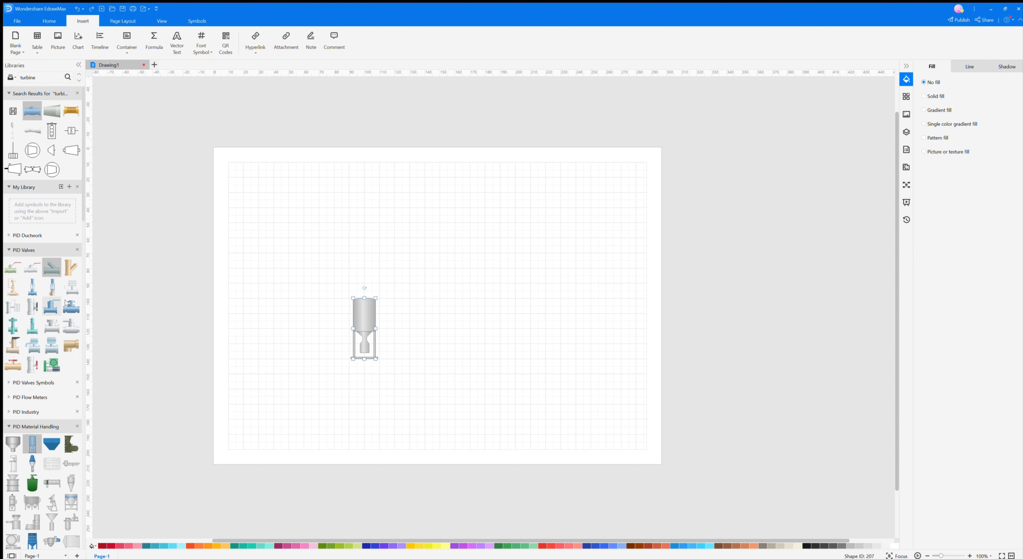
drag(71, 306, 280, 262)
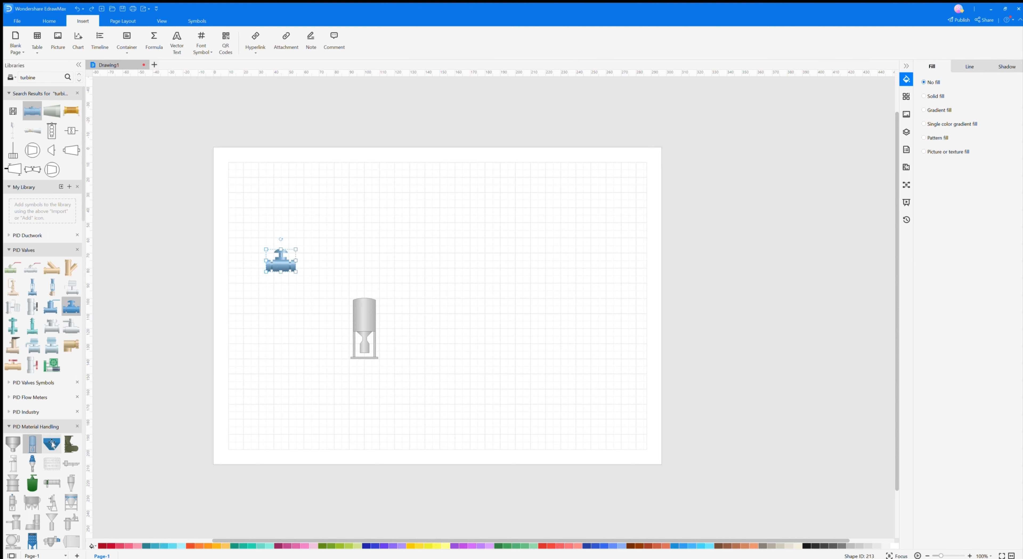
Expand the PID Industry library and place the teal compressor unit in the lower right part of the page.
click(26, 412)
scroll(41, 462, down, 1)
scroll(41, 462, down, 1)
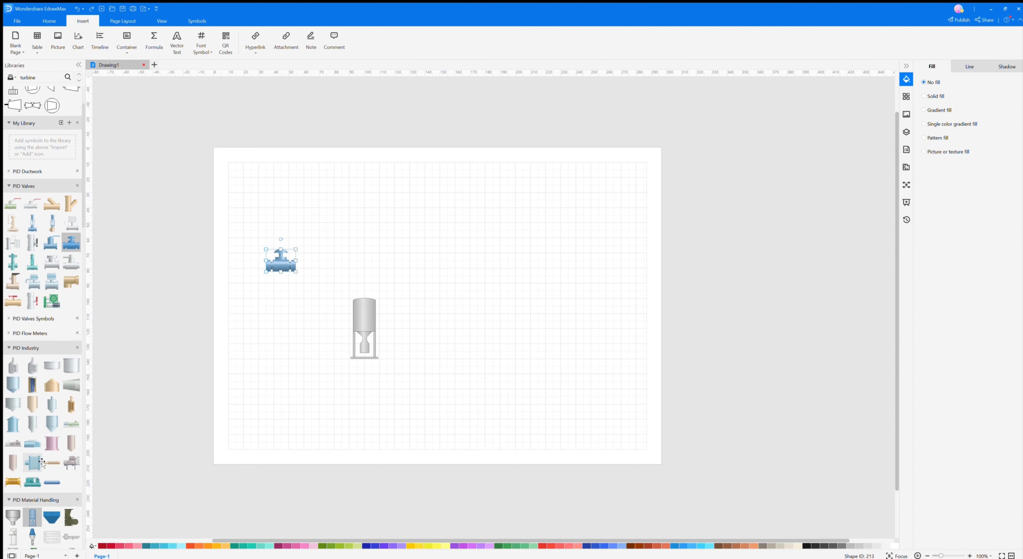
drag(38, 485, 502, 374)
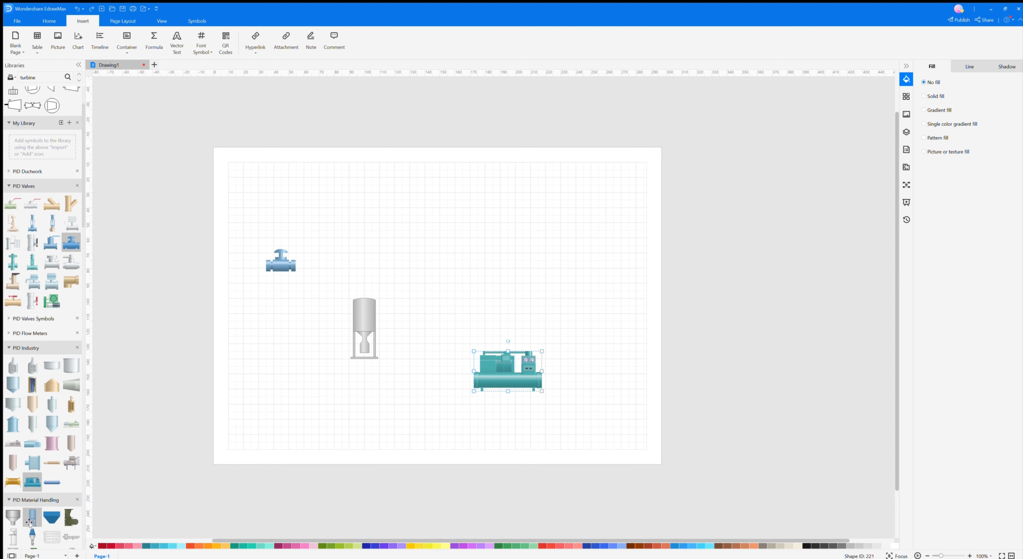
Expand the PID Ductwork library and place an angled branch duct near the page's top edge.
scroll(49, 447, down, 2)
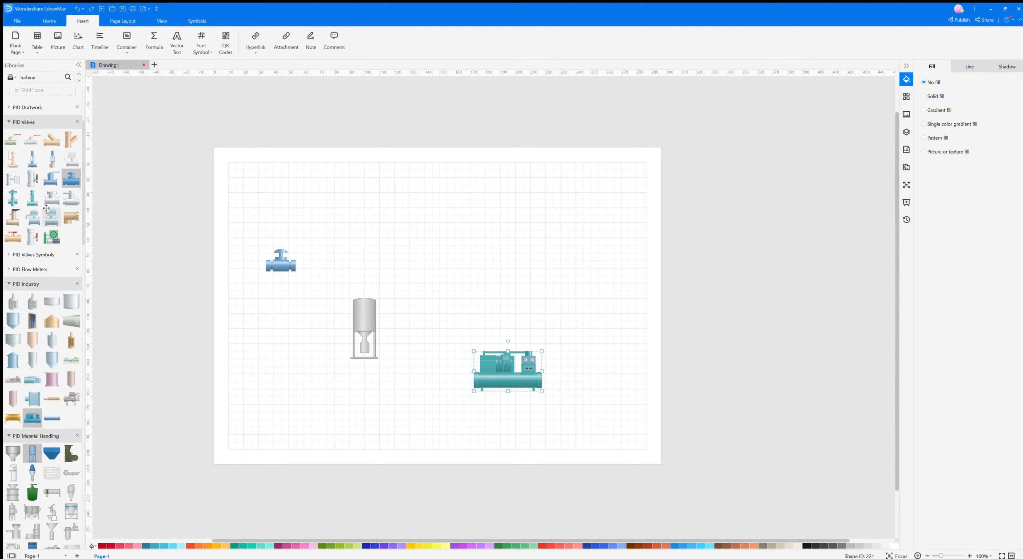
click(42, 106)
drag(52, 144, 428, 176)
Place two outline turbine symbols from the search results side by side above the compressor, and delete every symbol on the page.
scroll(38, 181, up, 3)
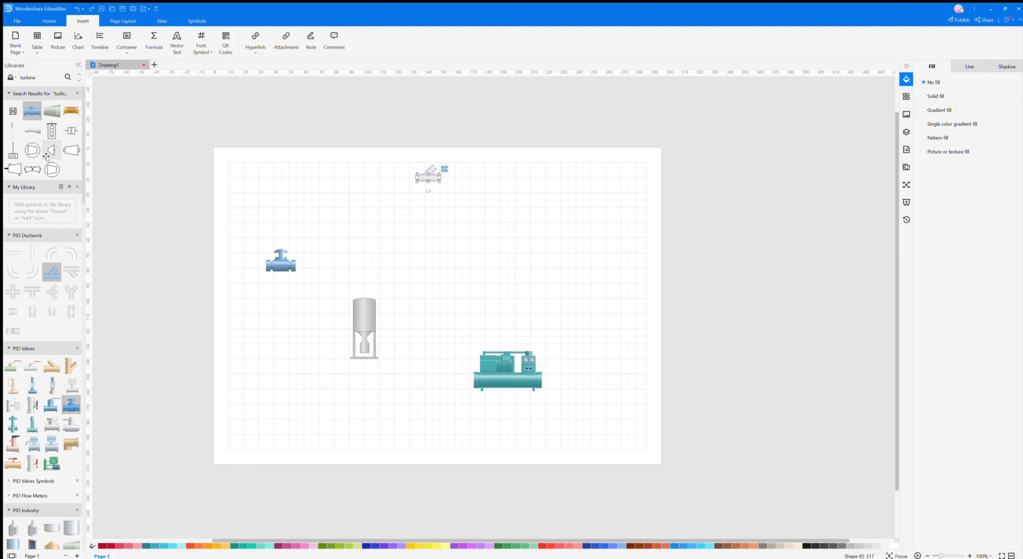
drag(51, 160, 486, 289)
drag(71, 130, 524, 269)
click(510, 314)
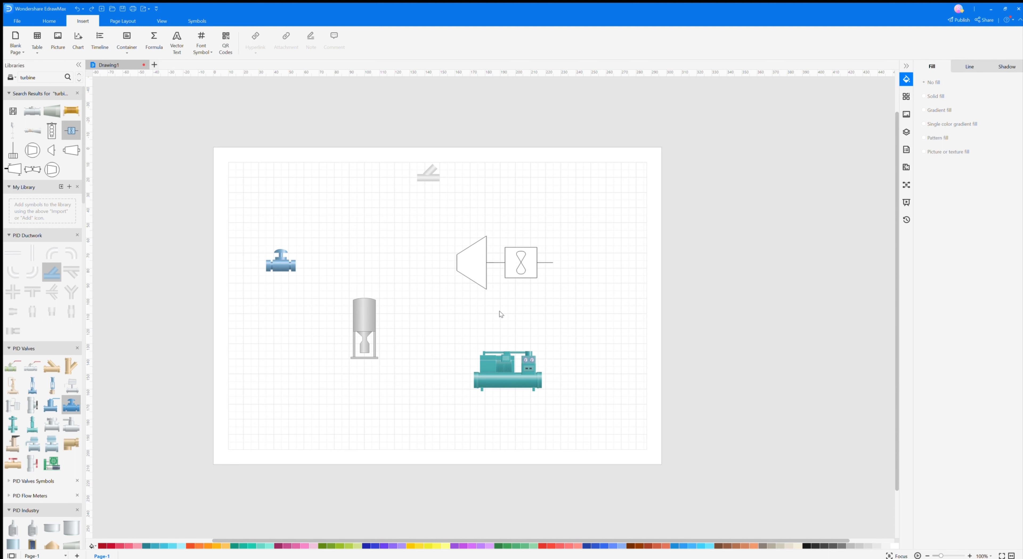
key(ctrl+a)
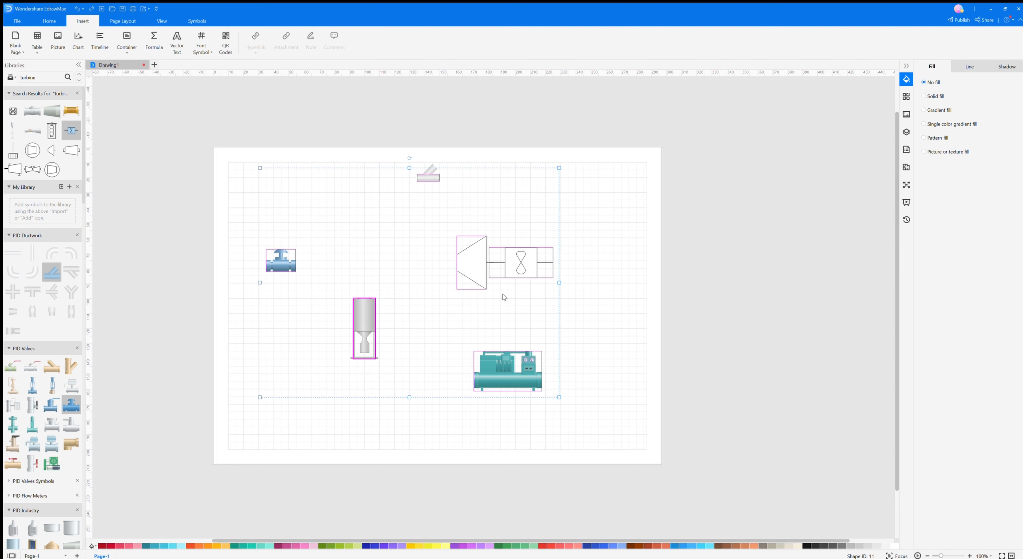
key(Delete)
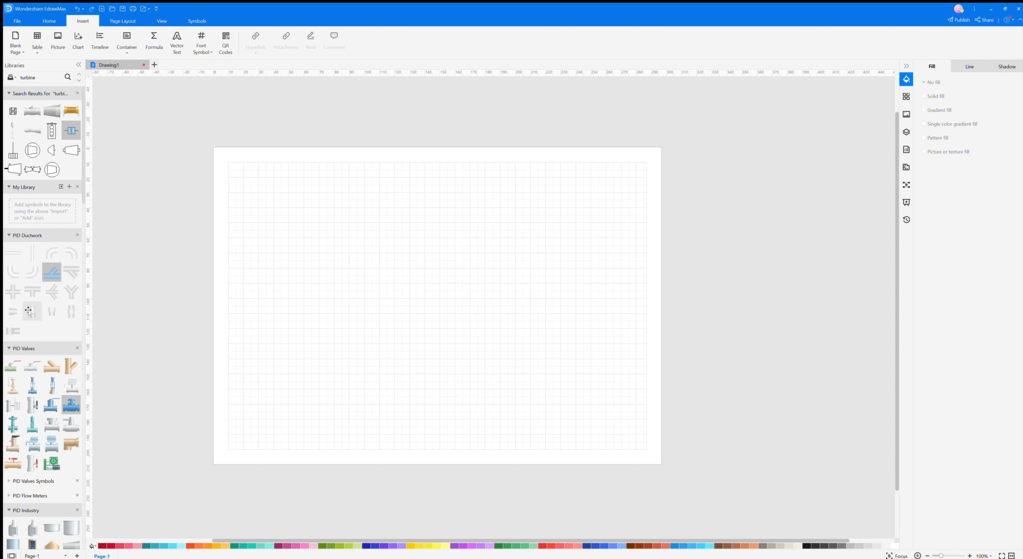
scroll(35, 313, down, 5)
scroll(35, 319, down, 5)
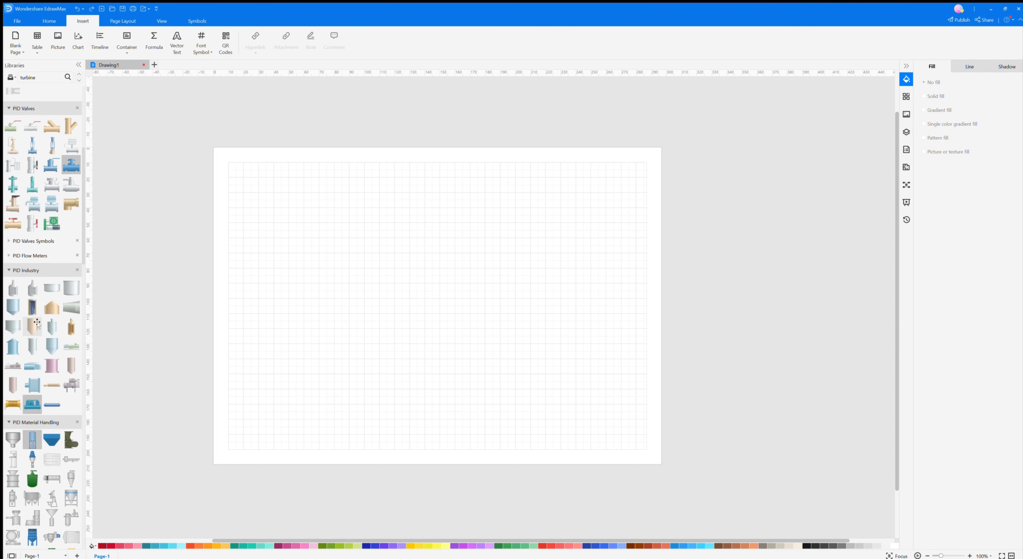
scroll(38, 319, up, 5)
scroll(38, 317, up, 5)
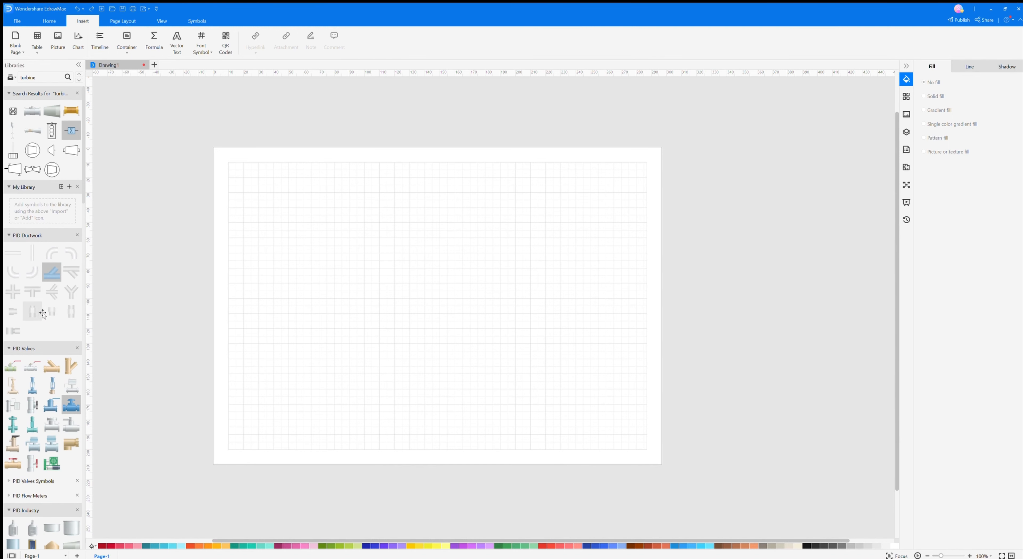
Add a wide text box reading "Rankine Cycle" across the upper middle of the page.
click(50, 19)
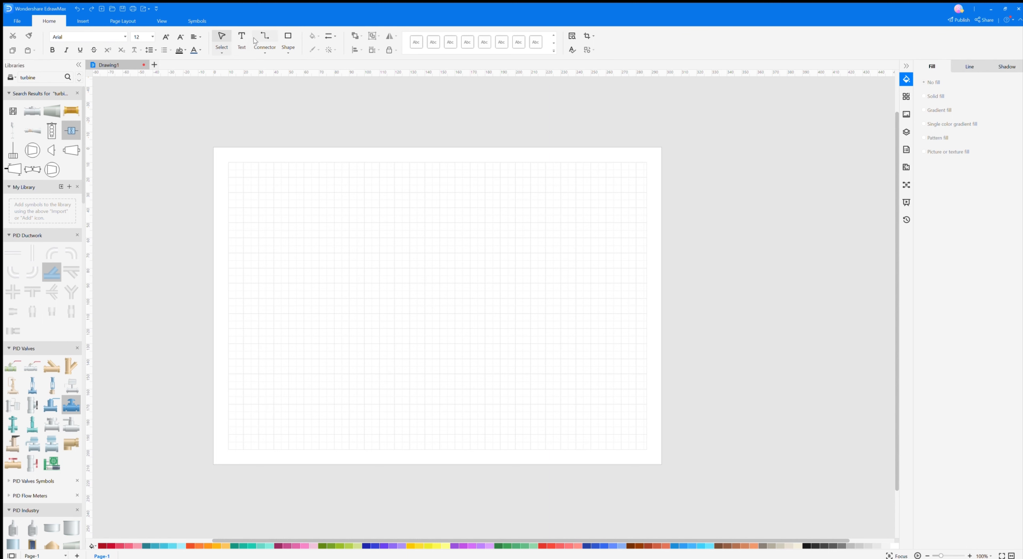
click(249, 48)
drag(354, 173, 539, 215)
text(Rankine Cy)
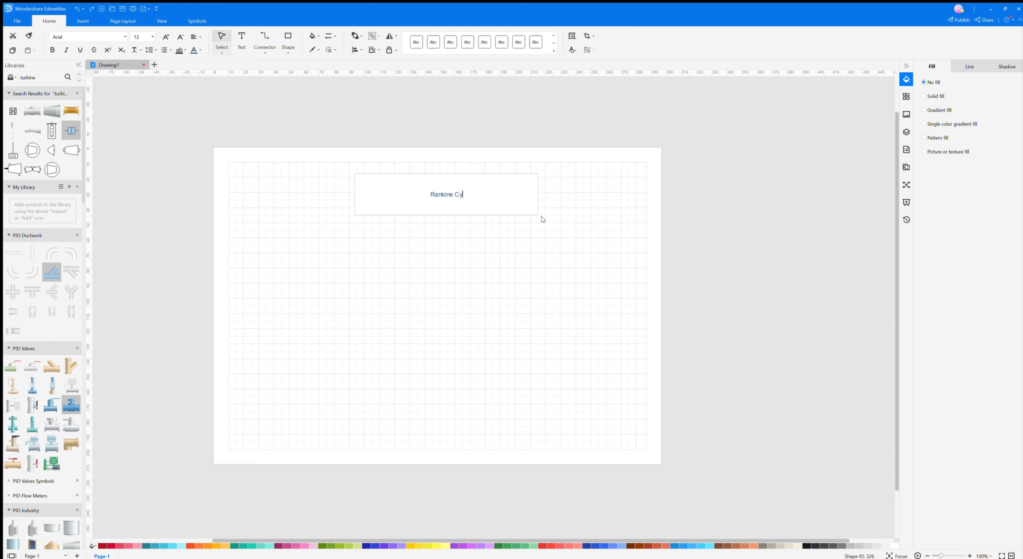
text(cle)
click(494, 231)
Format the "Rankine Cycle" title as bold Times New Roman, size 19, and move it up to the page's top margin.
click(463, 196)
click(124, 37)
click(98, 63)
click(165, 37)
click(166, 36)
click(166, 36)
click(165, 36)
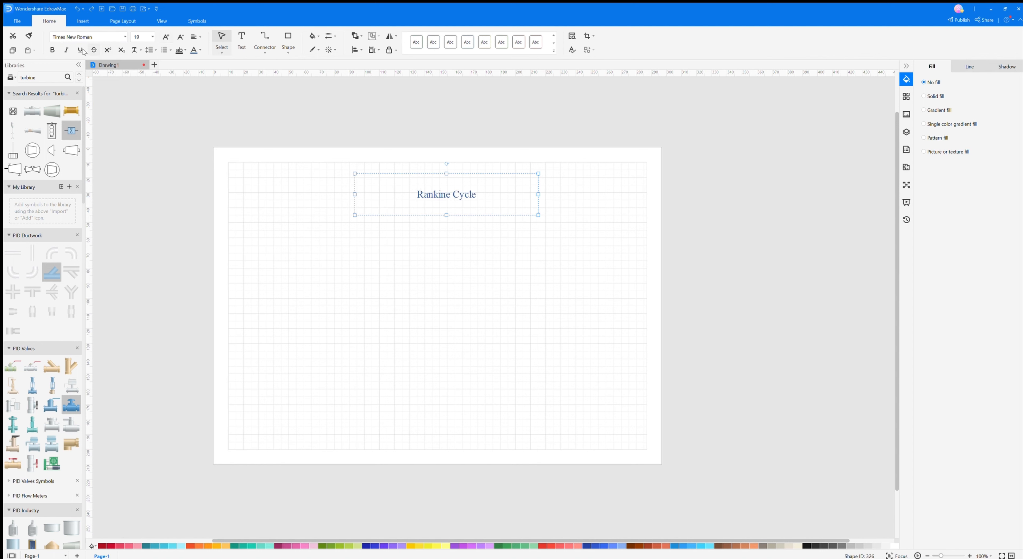
click(51, 50)
click(328, 236)
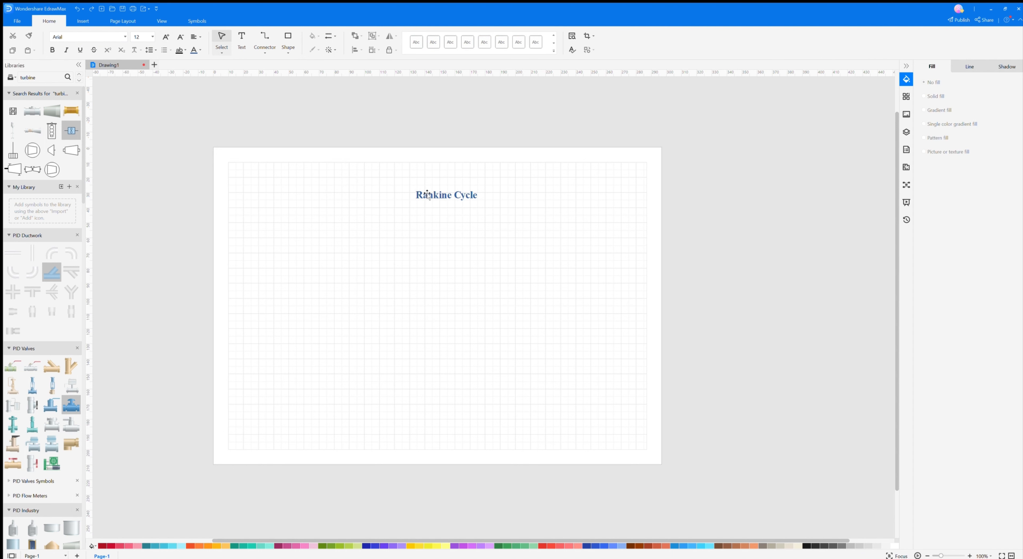
drag(425, 190, 418, 172)
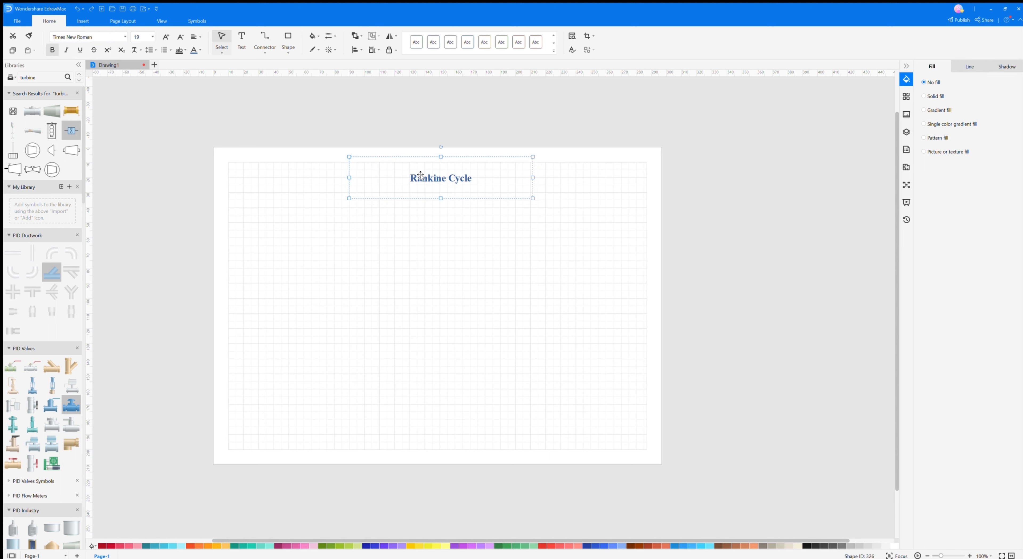
click(394, 238)
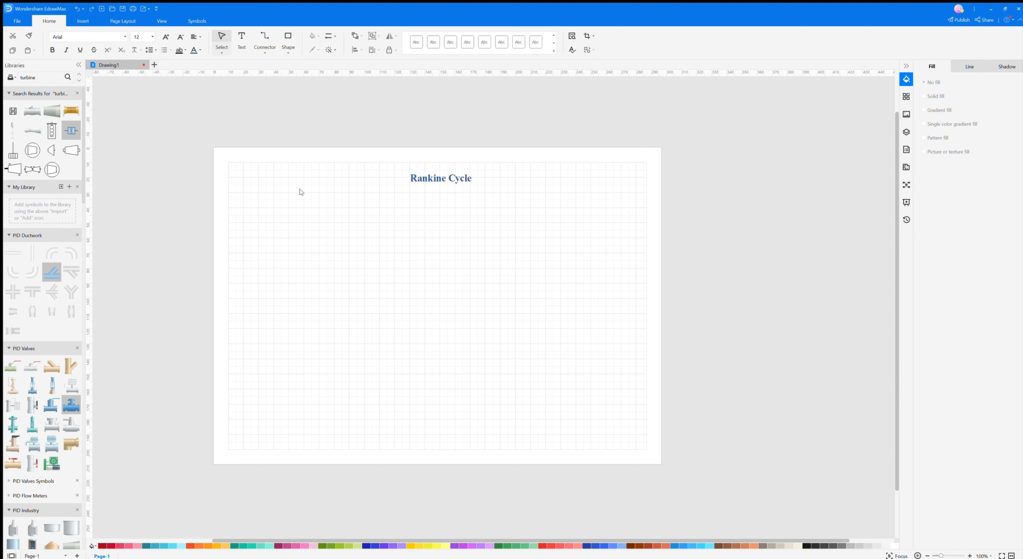
Place the tapered turbine symbol from the search results in the upper right part of the page and enlarge it.
drag(52, 110, 560, 236)
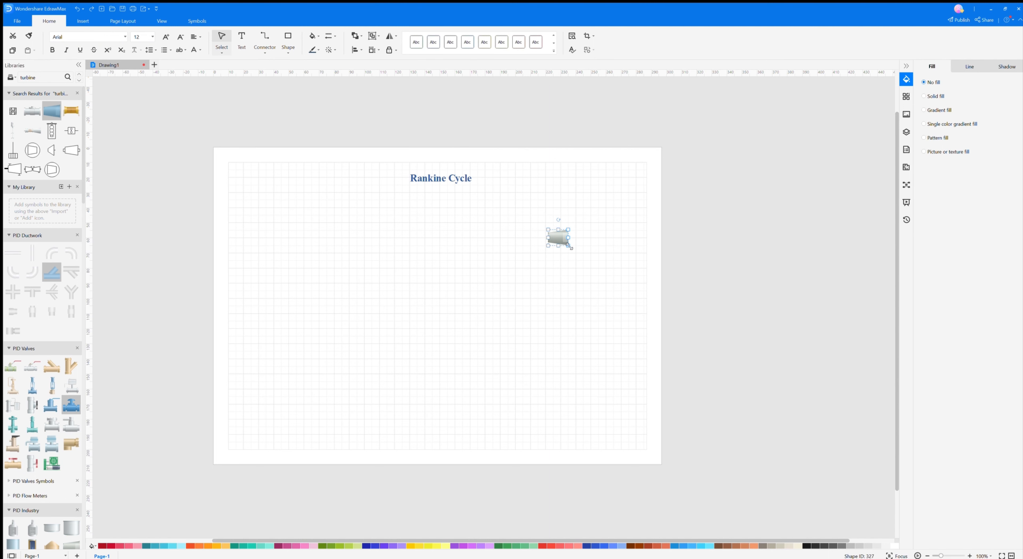
Search the symbol libraries for "condenser" and place the light-blue coil condenser upright at the page's right edge, below the turbine.
double_click(32, 79)
text(condenser)
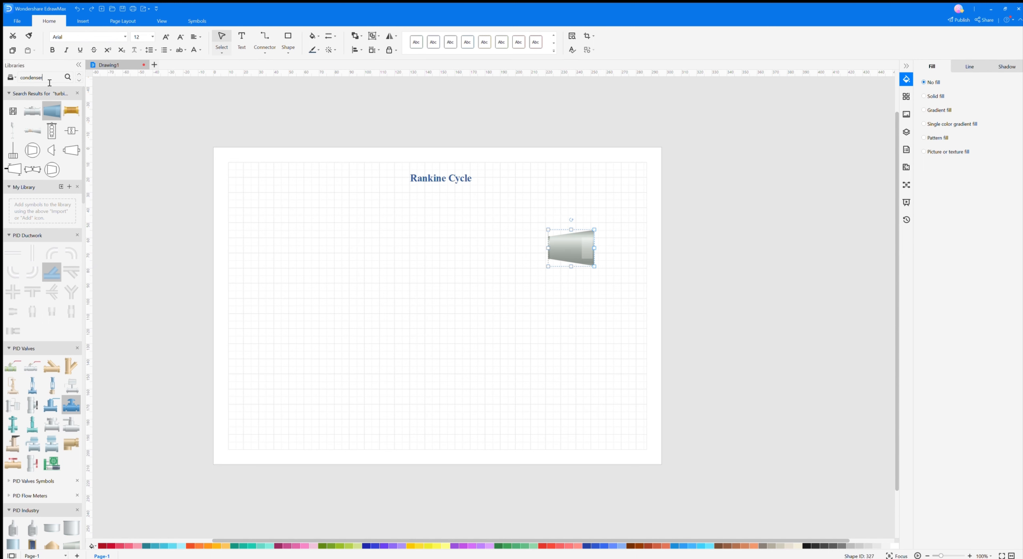
key(Return)
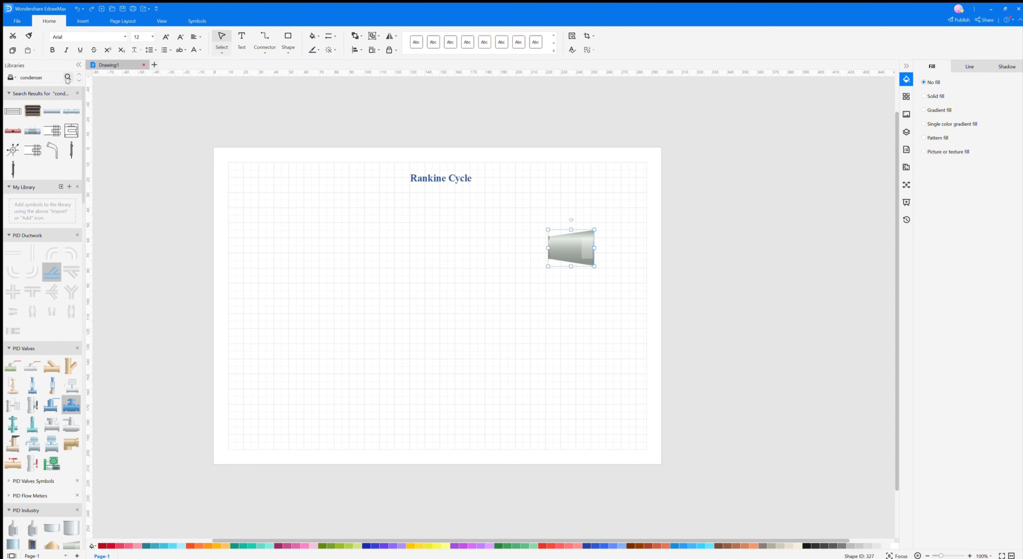
drag(32, 130, 661, 348)
Search the symbol libraries for "pump" and place the first PID Pumps centrifugal pump in the lower part of the page, left of the condenser.
drag(58, 78, 5, 78)
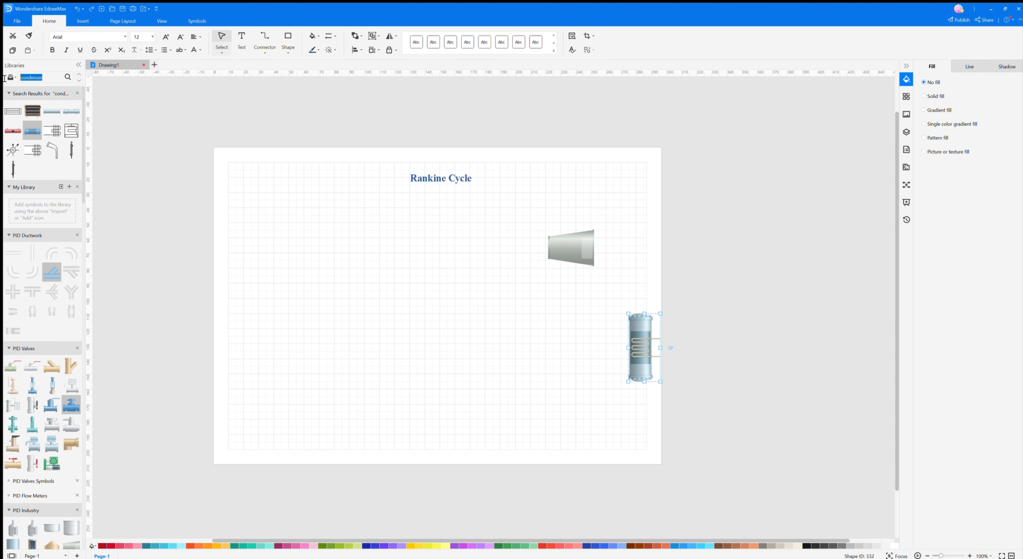
text(pump)
key(Return)
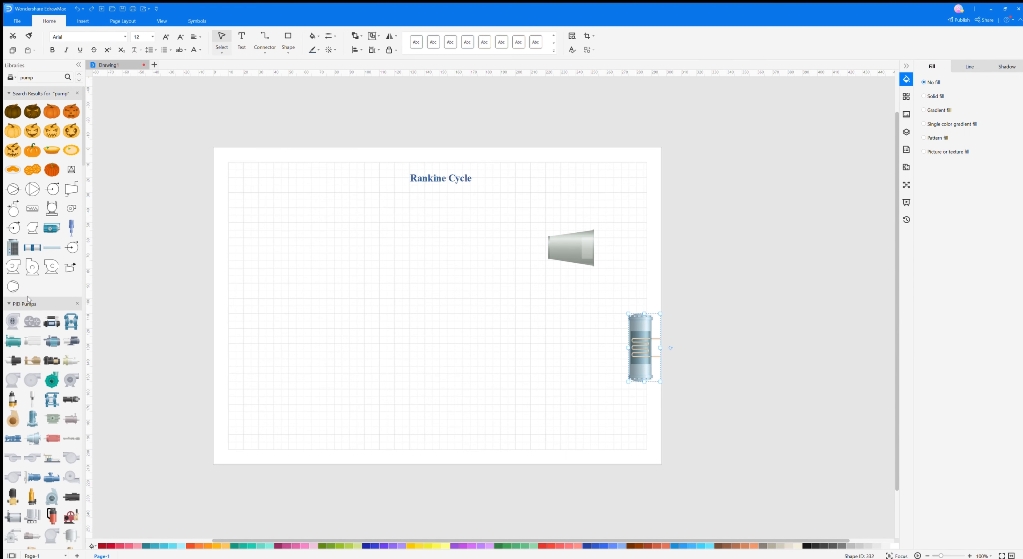
drag(12, 321, 503, 401)
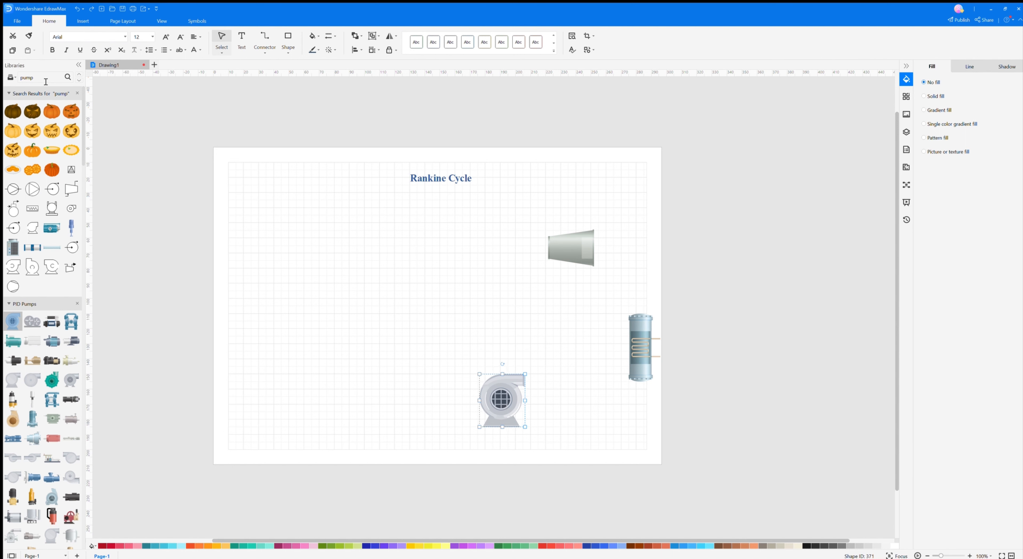
Search the symbol libraries for "boiler", place the tall light-blue PID Boilers vessel on the page left of the pump and enlarge it.
drag(46, 82, 5, 78)
text(boiler)
click(68, 77)
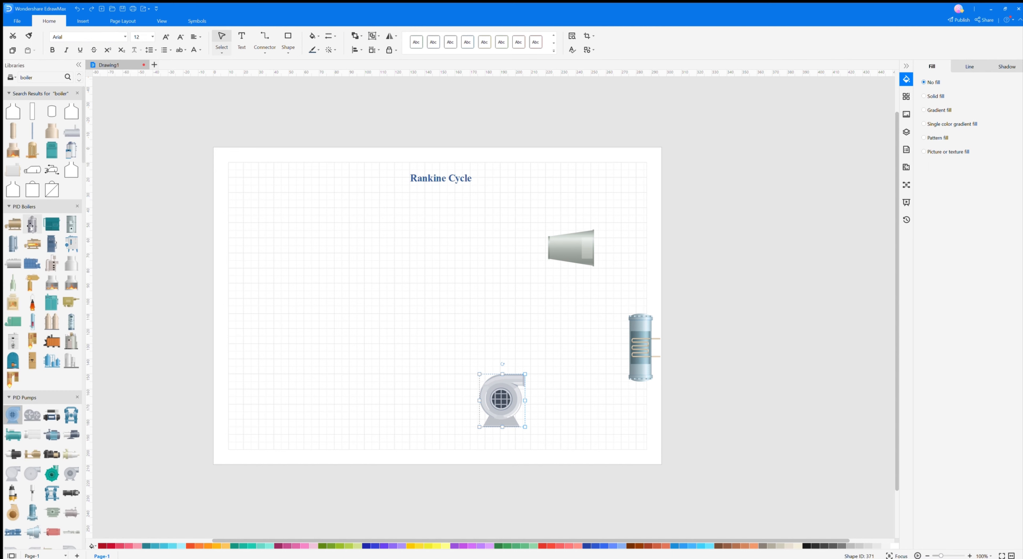
drag(33, 322, 409, 306)
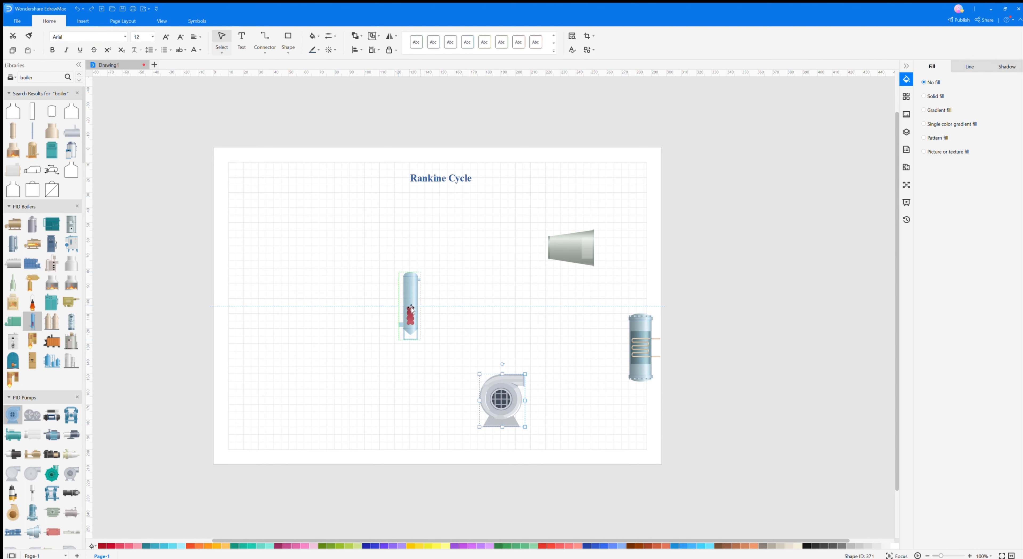
drag(425, 347, 429, 360)
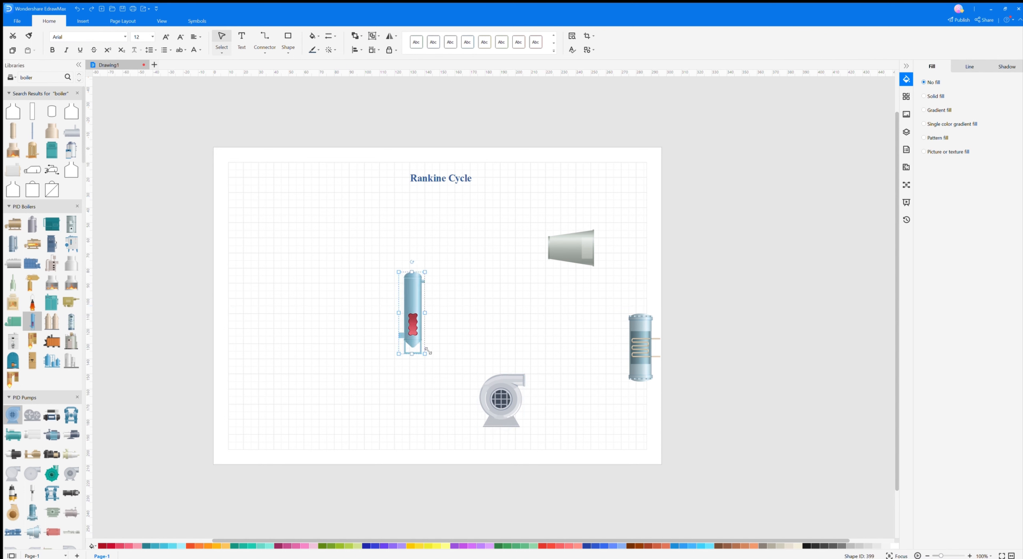
click(325, 224)
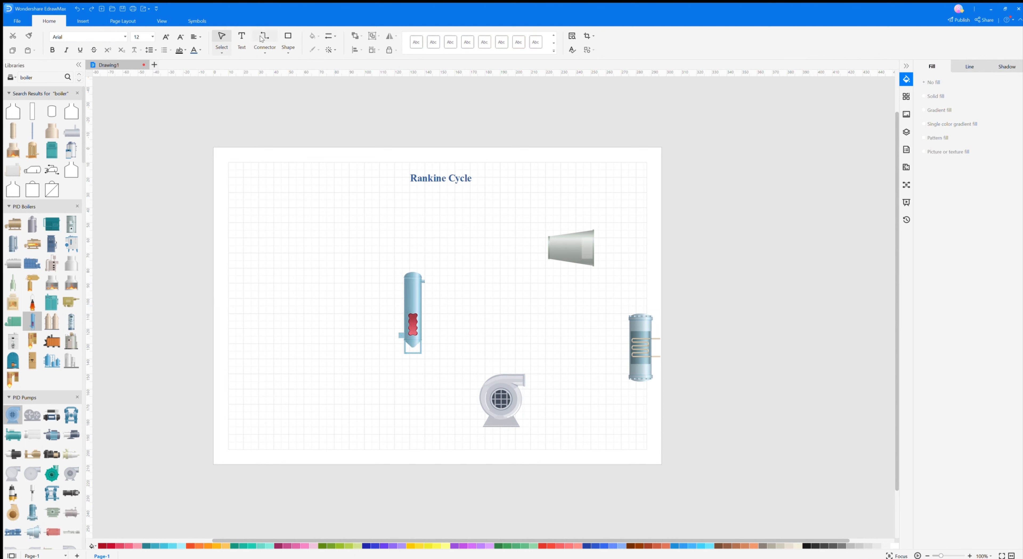
Add a text label reading "Turbine" above the turbine symbol.
click(241, 40)
drag(551, 200, 597, 215)
text(Tur)
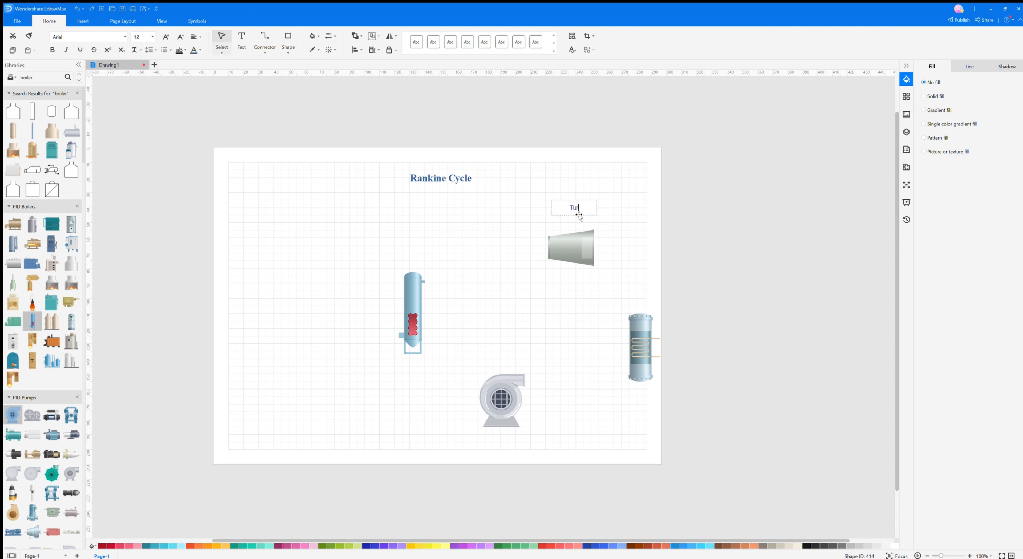
text(bine)
click(611, 224)
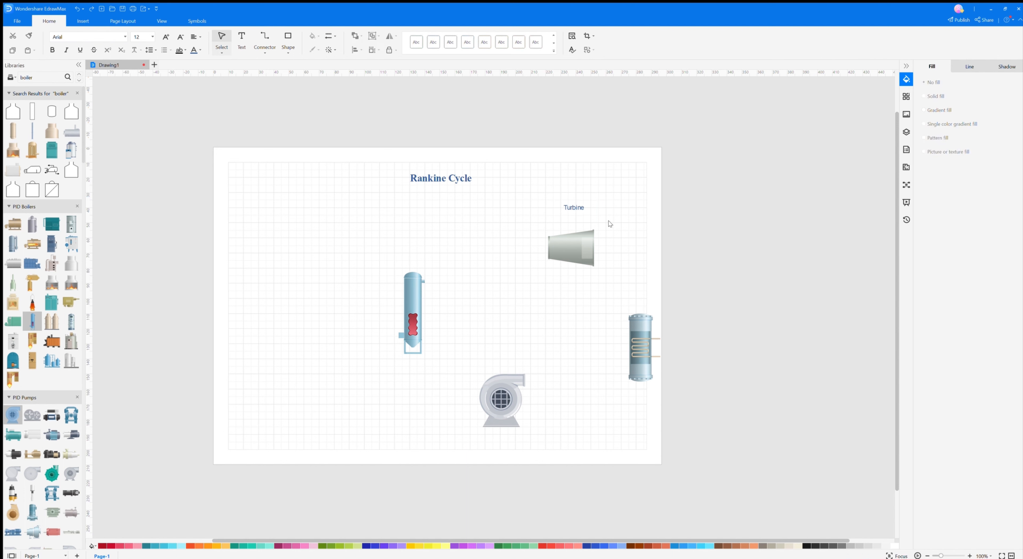
Set the turbine symbol's outline width to 1.75 pt.
click(566, 237)
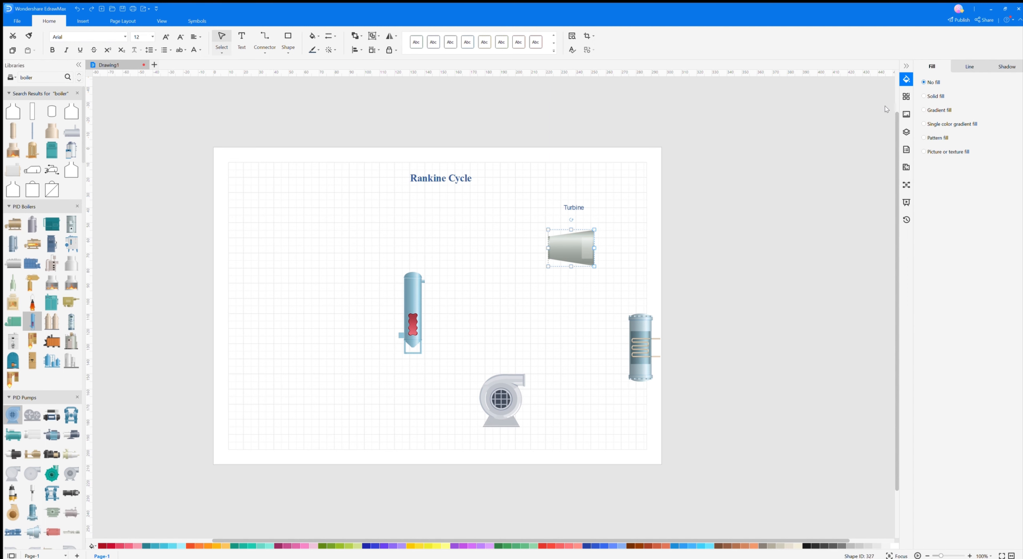
click(581, 205)
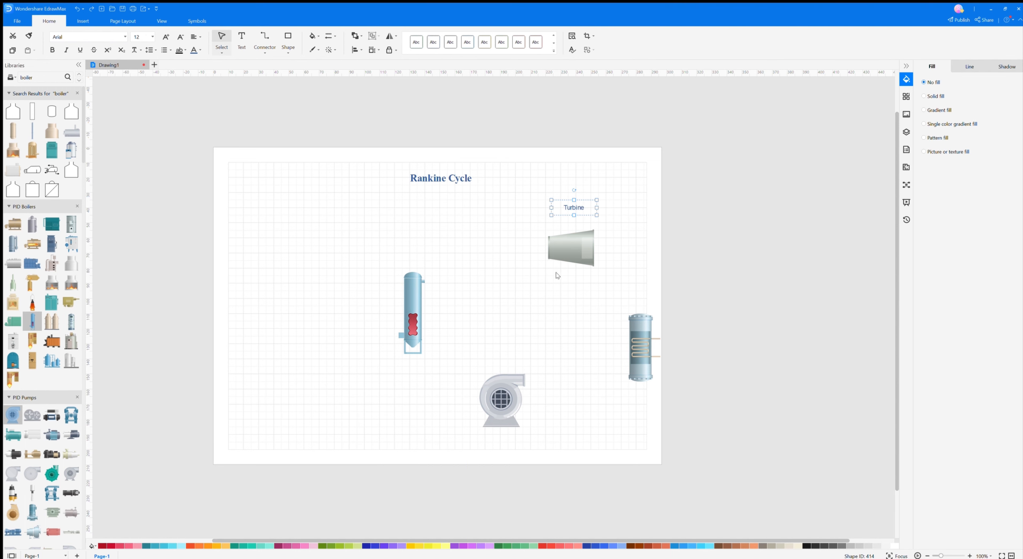
ctrl+scroll(560, 274, up, 4)
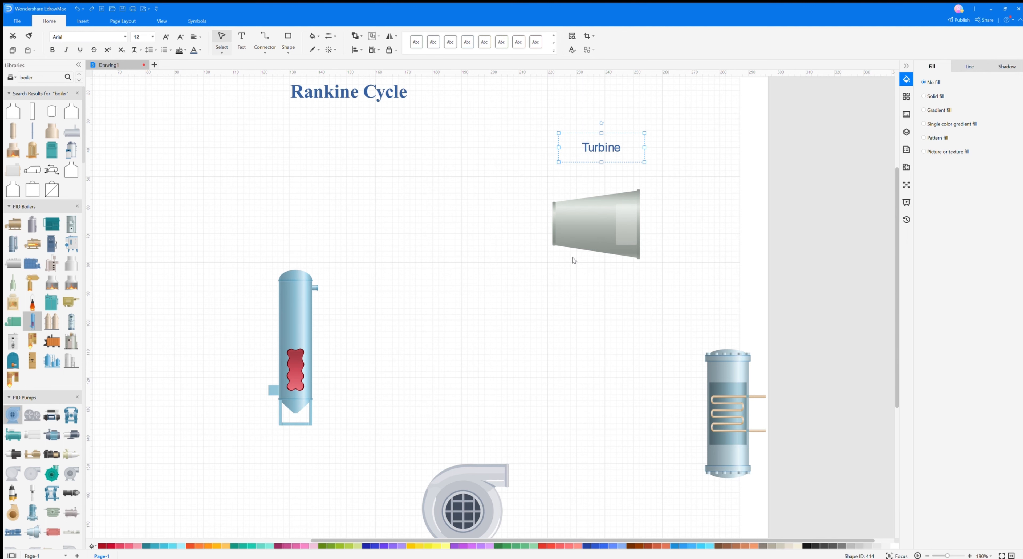
ctrl+scroll(574, 260, down, 3)
click(589, 245)
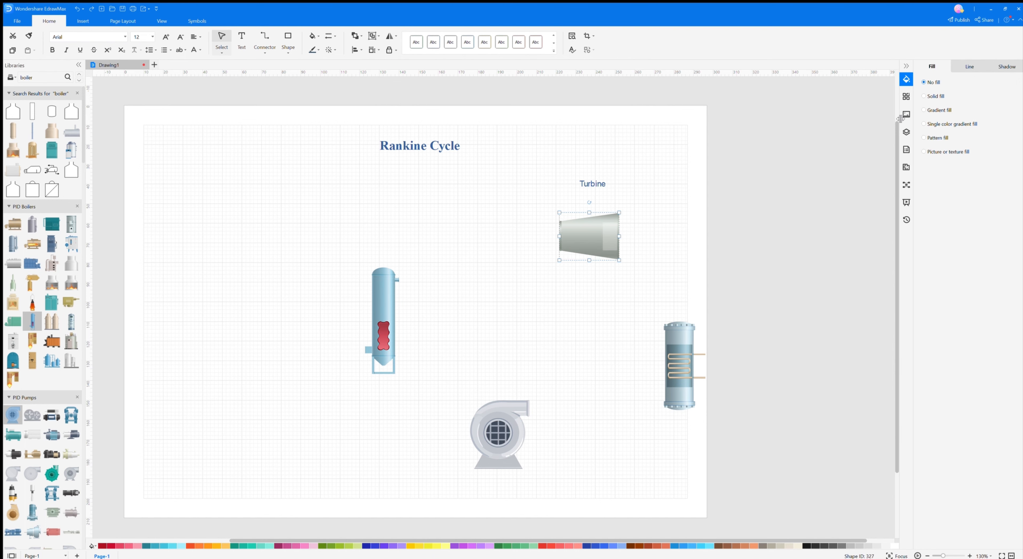
drag(901, 119, 789, 129)
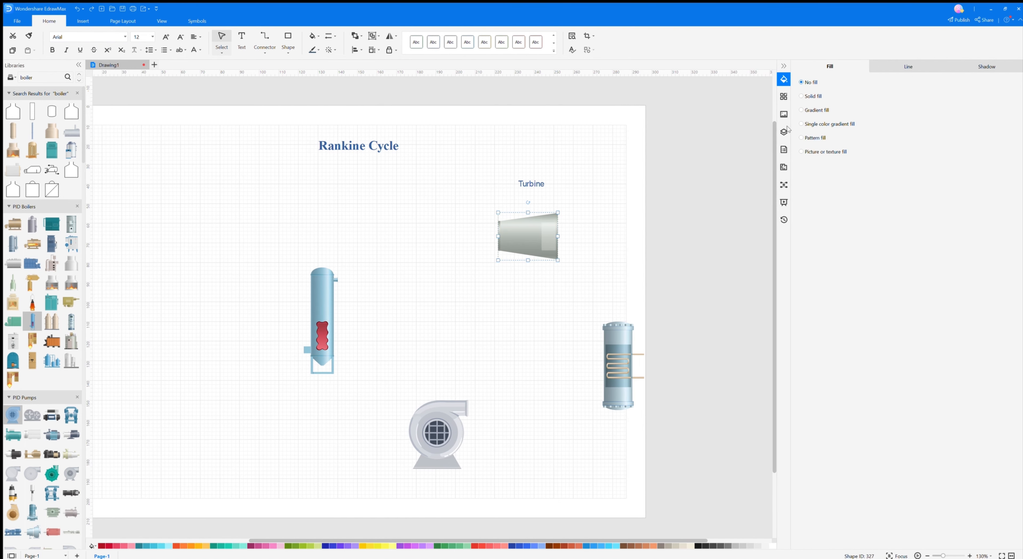
click(884, 67)
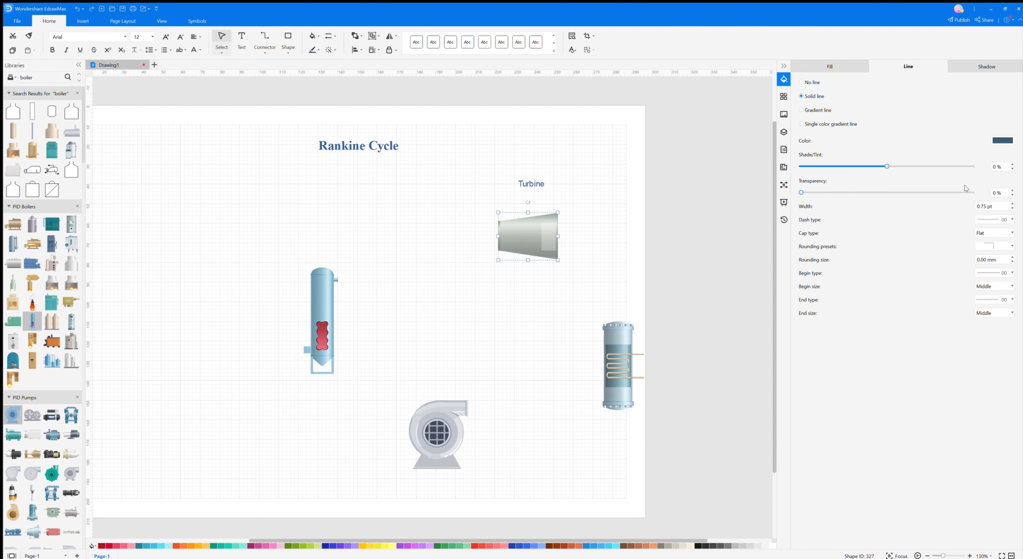
click(1012, 204)
click(1012, 205)
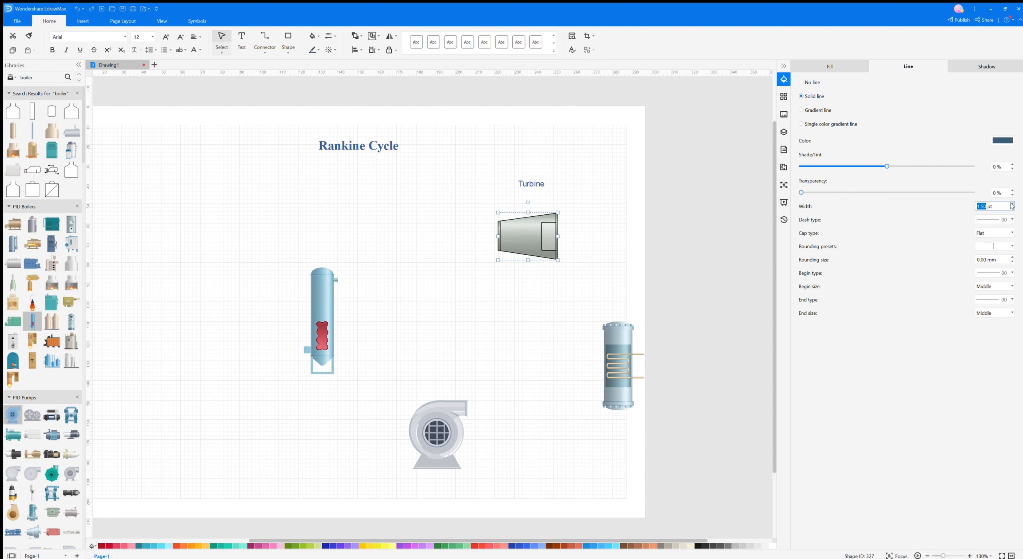
click(1012, 204)
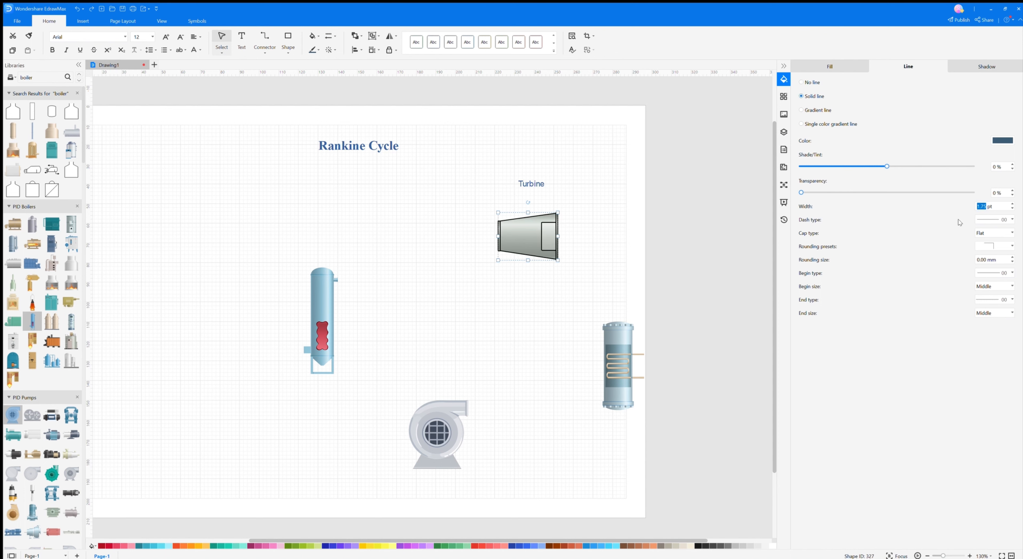
Copy the turbine's formatting to the condenser and thin the condenser's outlines.
click(28, 36)
click(620, 338)
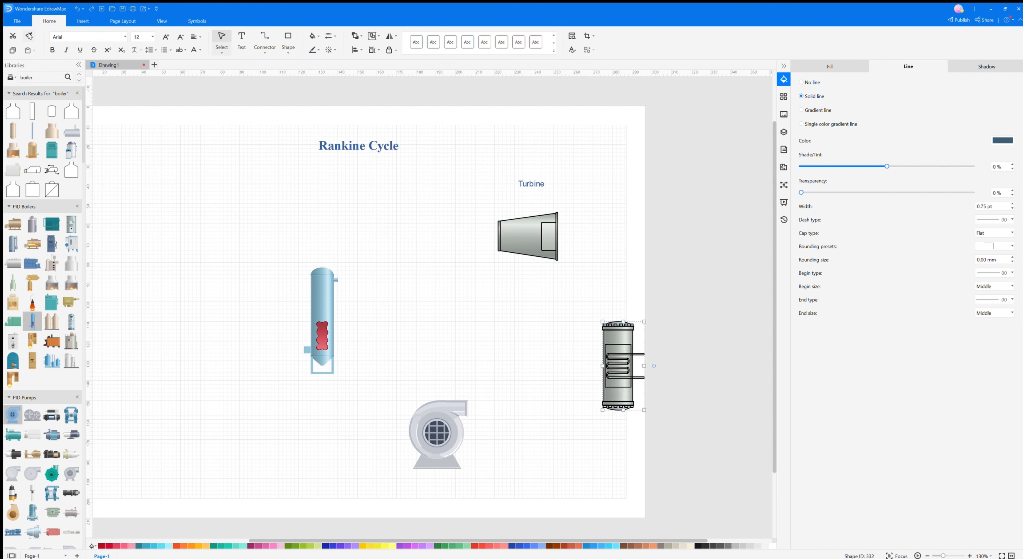
click(1011, 203)
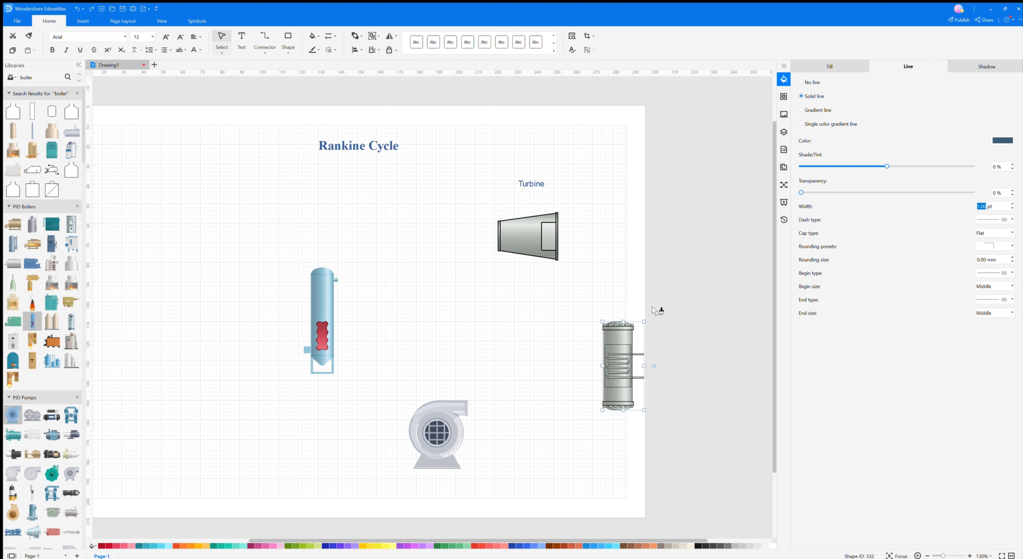
click(1011, 209)
Apply the turbine's grey, black-outlined formatting to the pump and the boiler with the Format Painter.
click(452, 420)
click(29, 35)
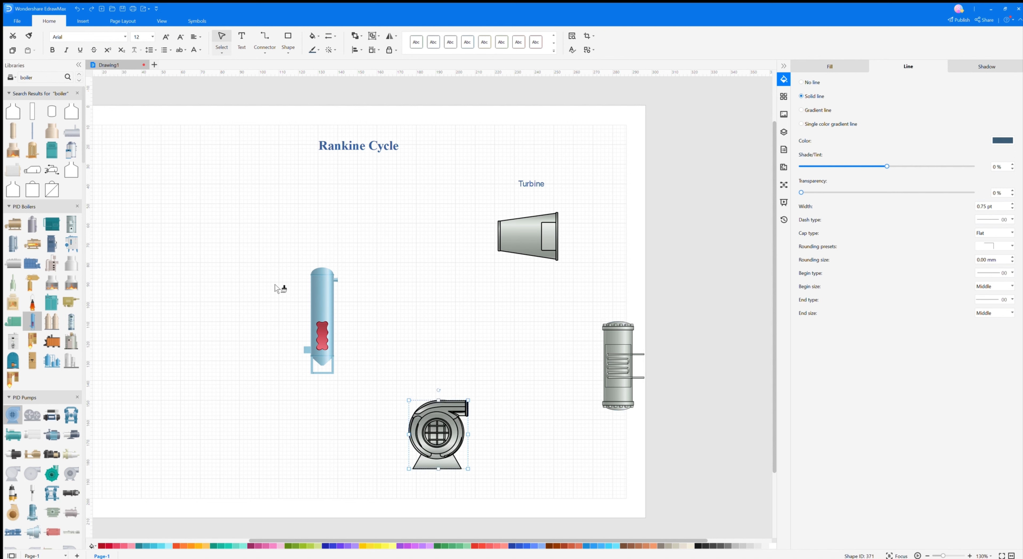
click(323, 287)
Delete the pump's base and rotate the pump 180° so its outlet faces the boiler side at the bottom.
click(433, 465)
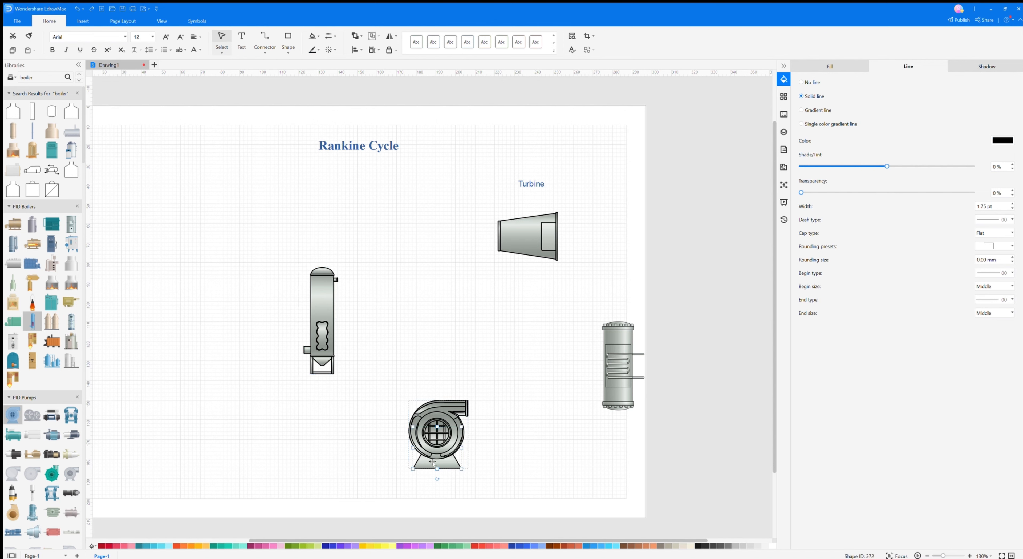
key(Delete)
click(444, 440)
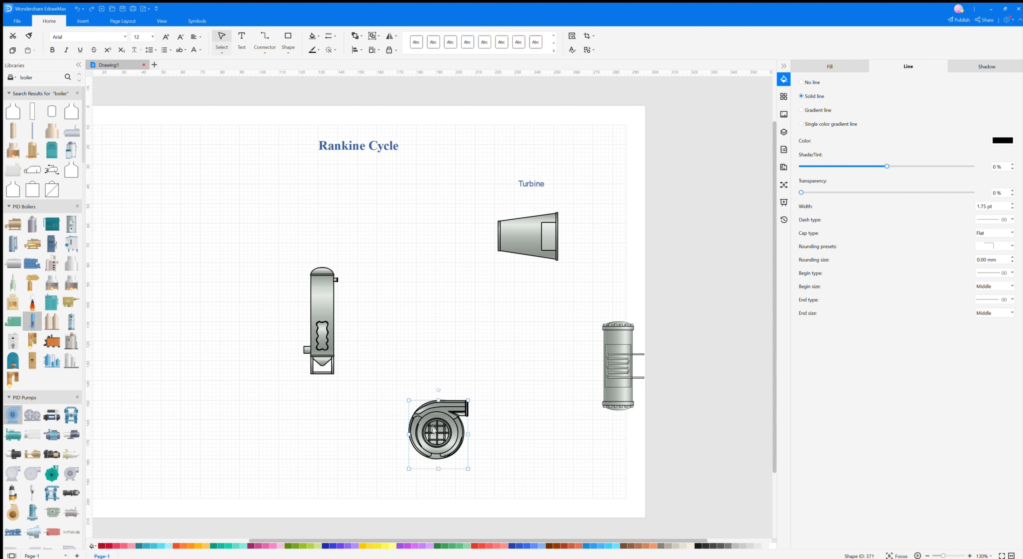
drag(439, 390, 439, 472)
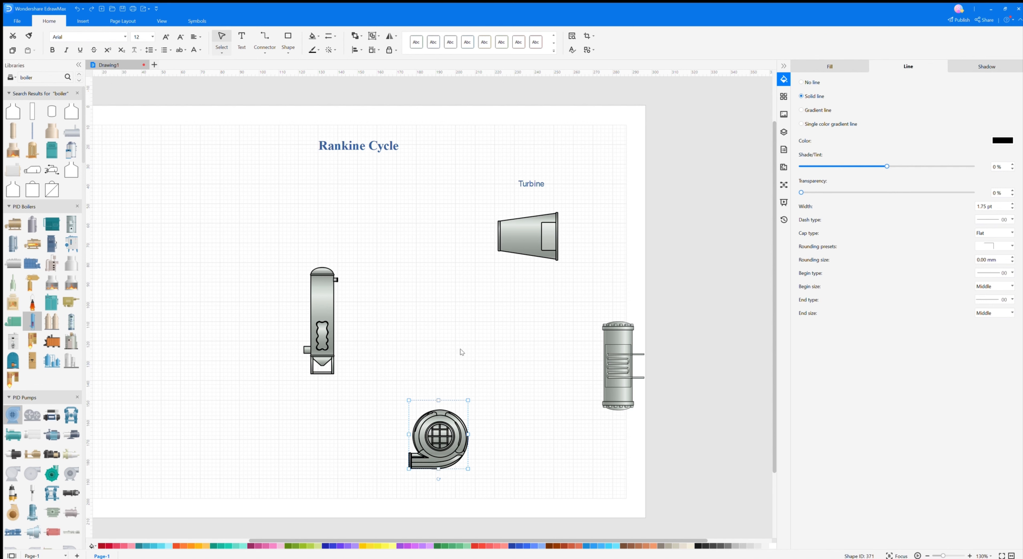
Move the condenser slightly up and inward from the page edge and copy the turbine's formatting onto it.
drag(618, 342, 609, 325)
click(543, 240)
click(27, 38)
click(606, 322)
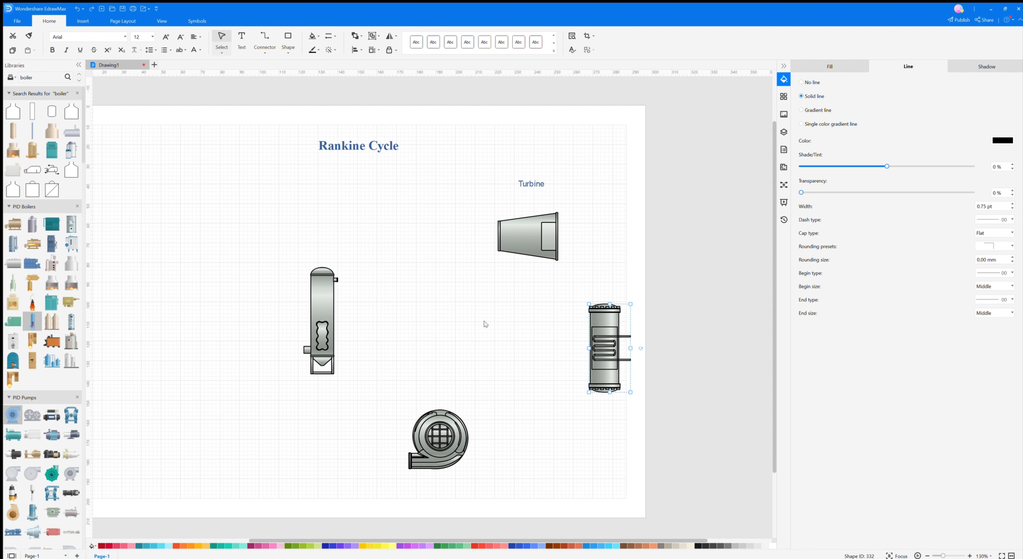
Draw arrow connectors from the turbine to the condenser, condenser to pump, pump to boiler, and boiler back to the turbine.
click(263, 38)
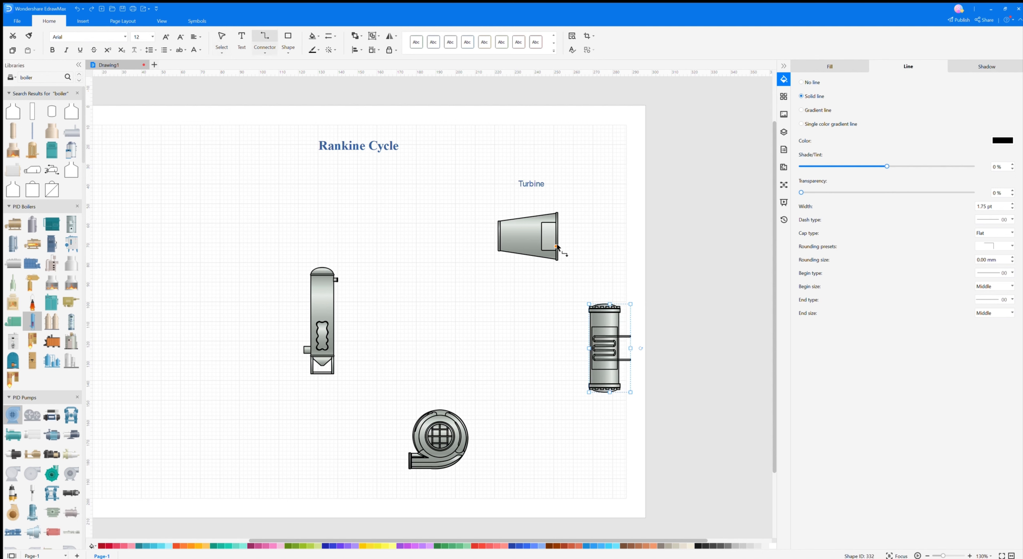
drag(560, 233, 604, 303)
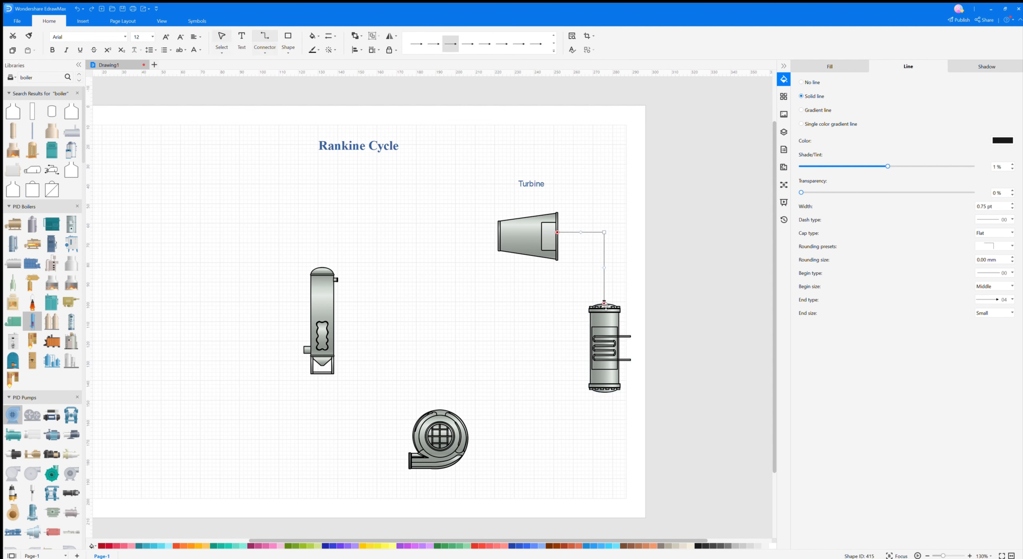
drag(604, 394, 468, 439)
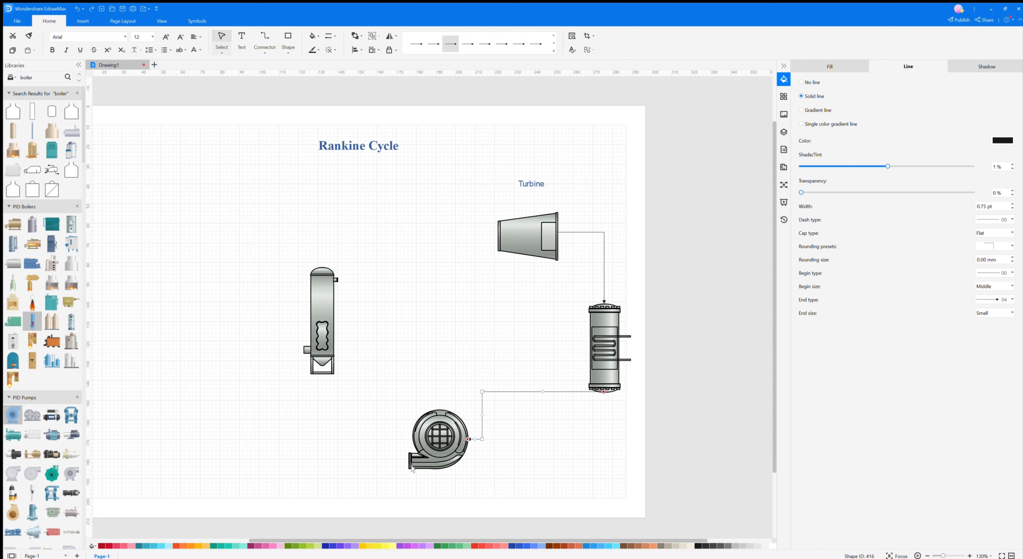
click(265, 38)
drag(409, 460, 322, 375)
drag(322, 267, 499, 234)
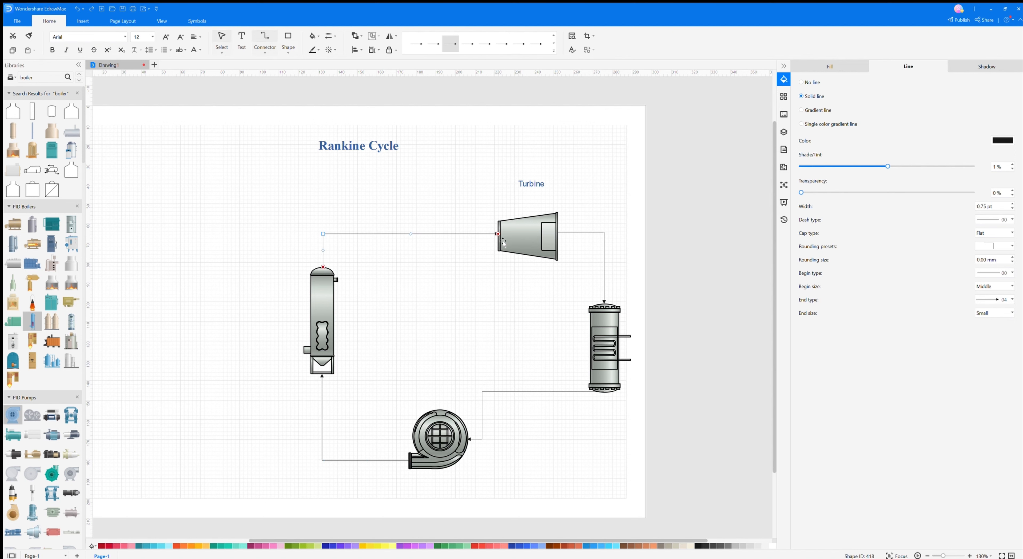
click(473, 280)
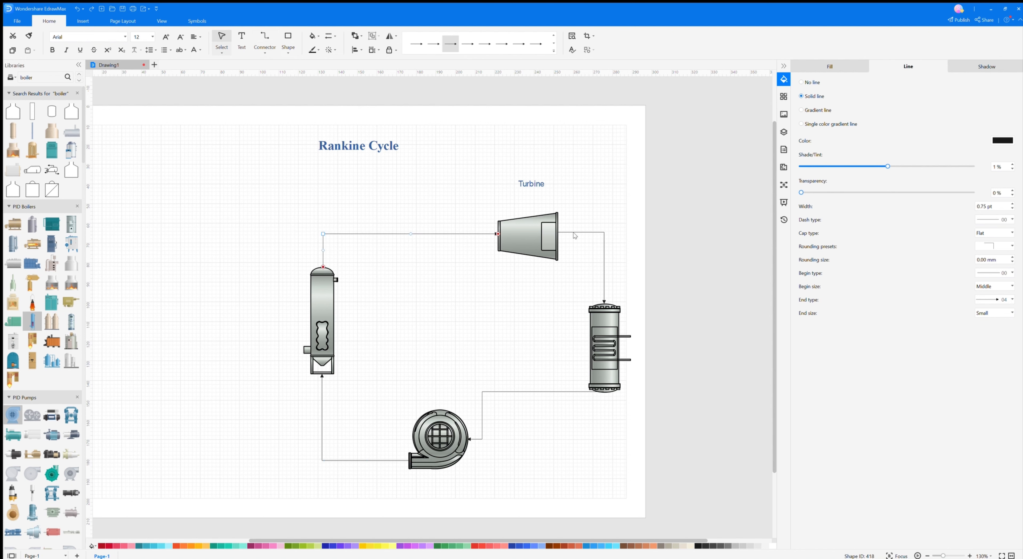
Set the turbine-to-condenser connector's width to 1.50 pt and copy its formatting to the other three connectors.
click(605, 234)
click(1012, 204)
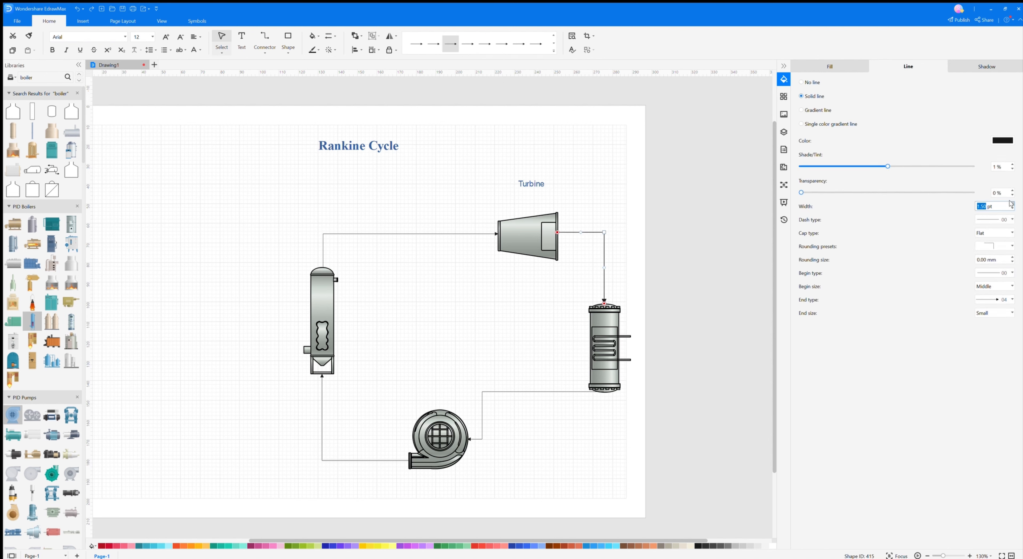
click(28, 35)
click(525, 393)
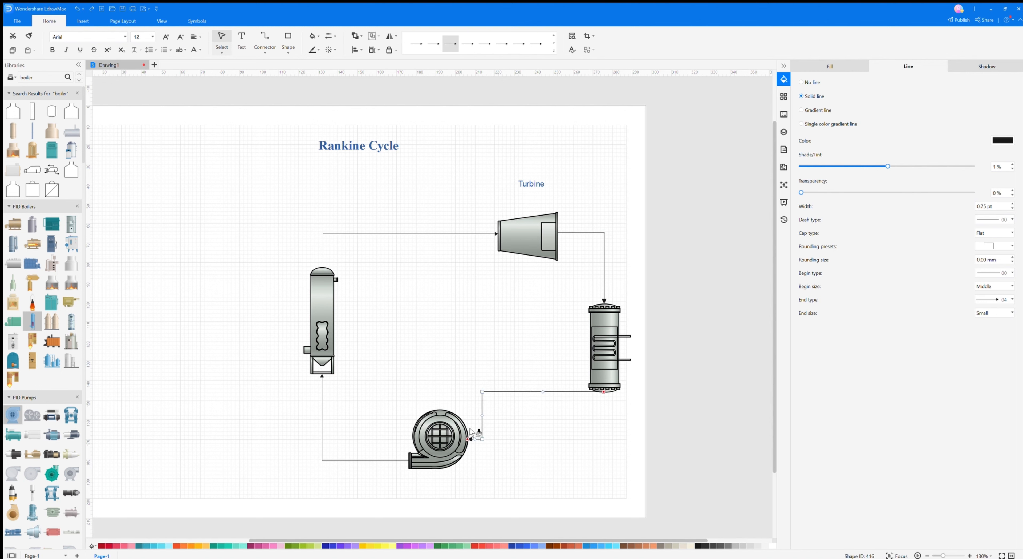
click(358, 460)
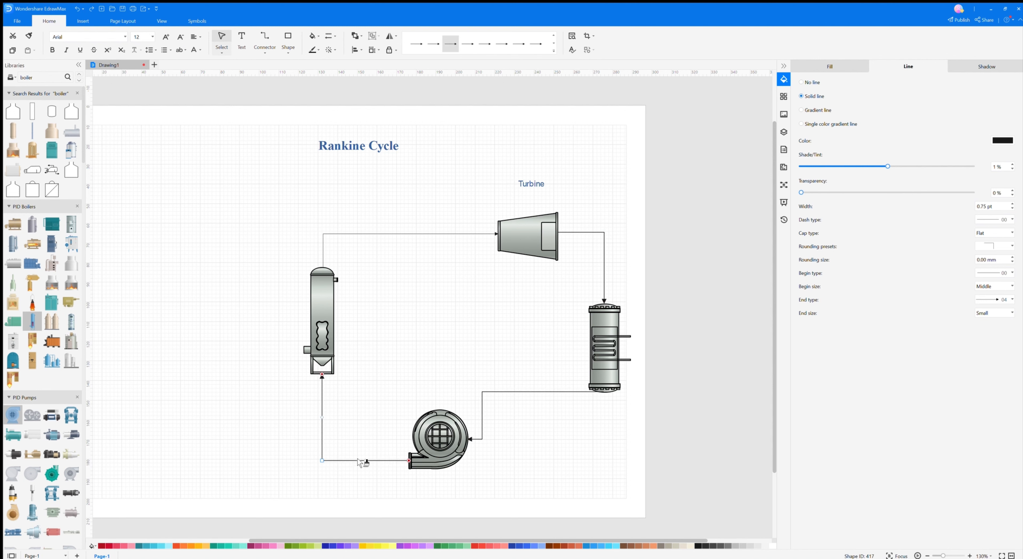
click(384, 233)
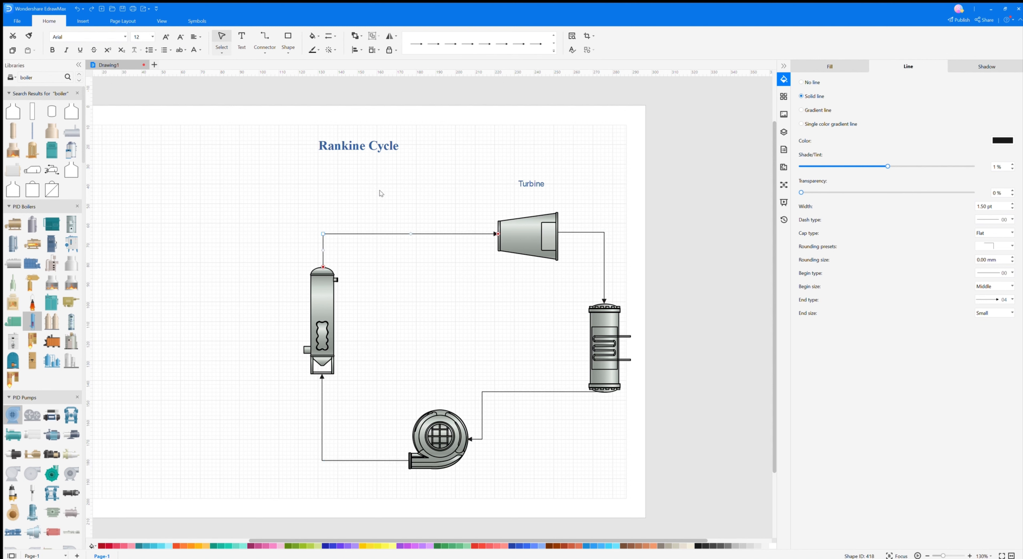
Move the "Turbine" label closer to its symbol and place three copies of it beside the condenser, beside the boiler and above the pump.
click(535, 183)
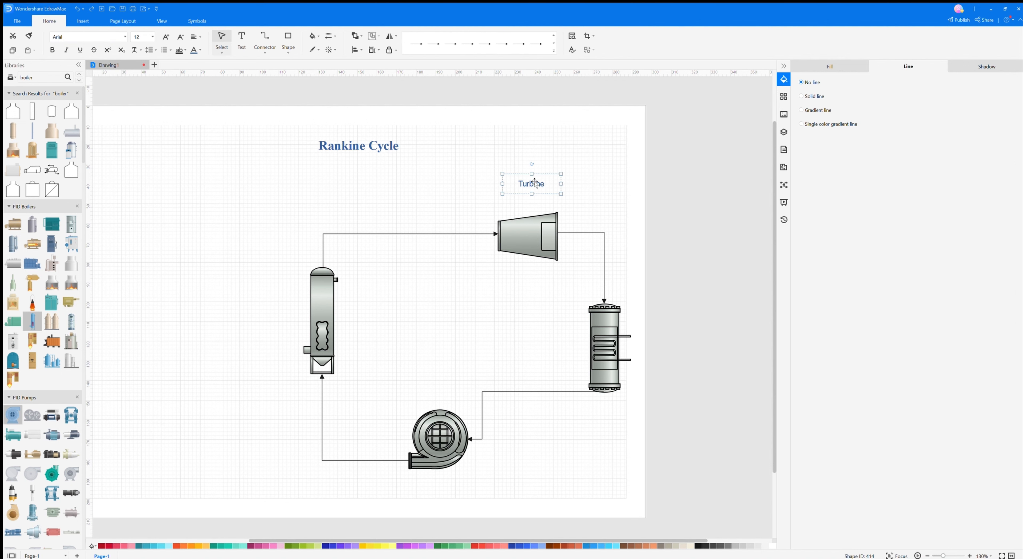
drag(535, 183, 532, 192)
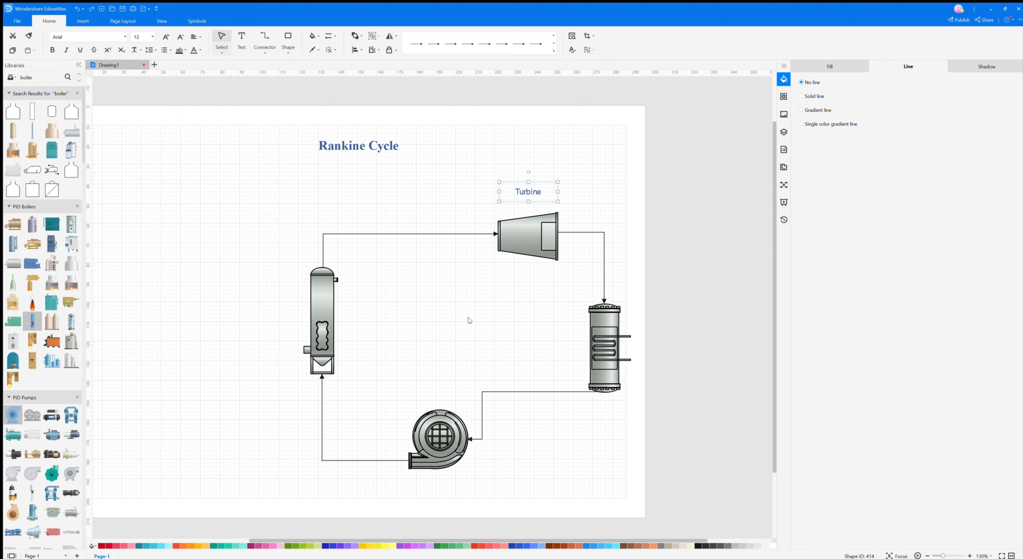
key(ctrl+v)
key(ctrl+v)
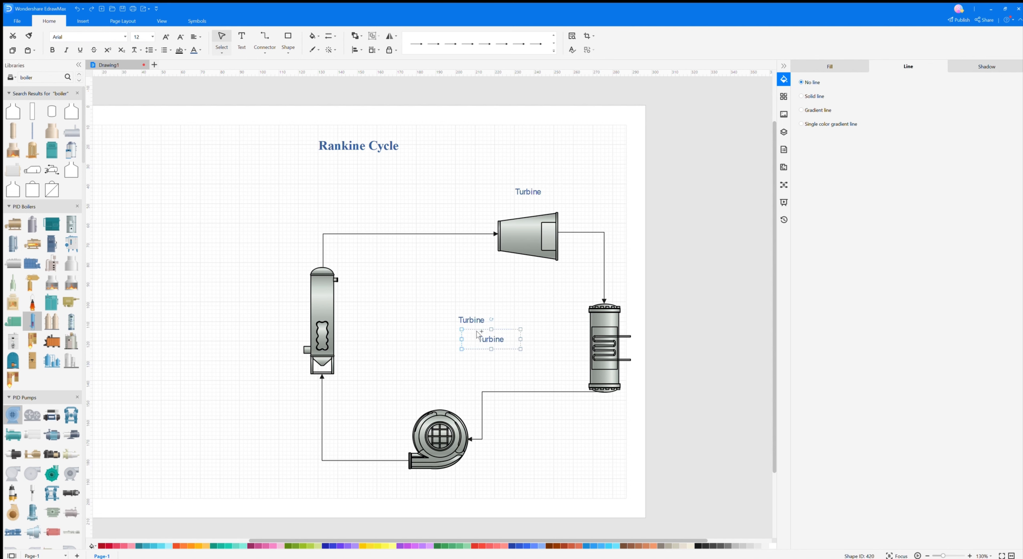
key(ctrl+v)
drag(476, 324, 581, 333)
drag(498, 343, 366, 333)
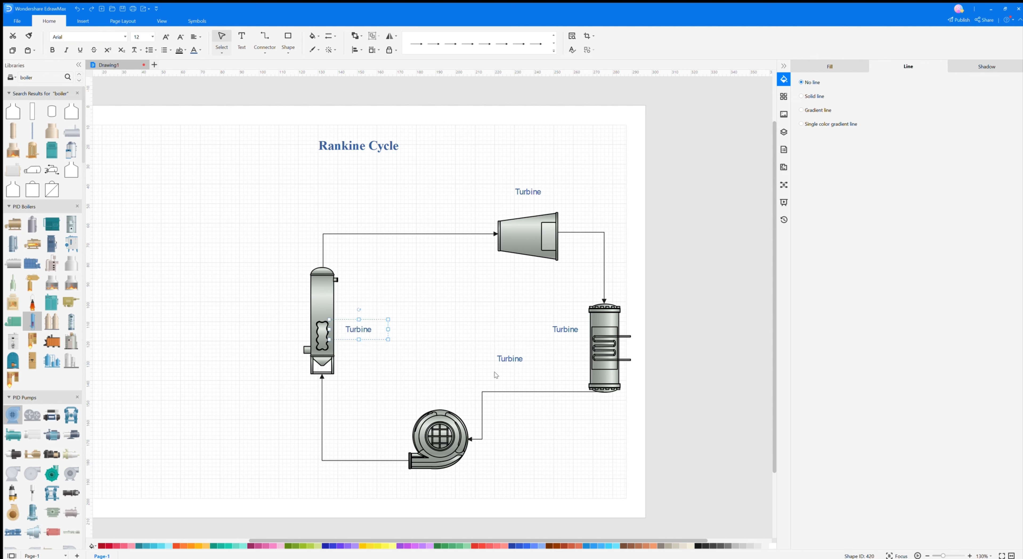
drag(504, 362, 432, 395)
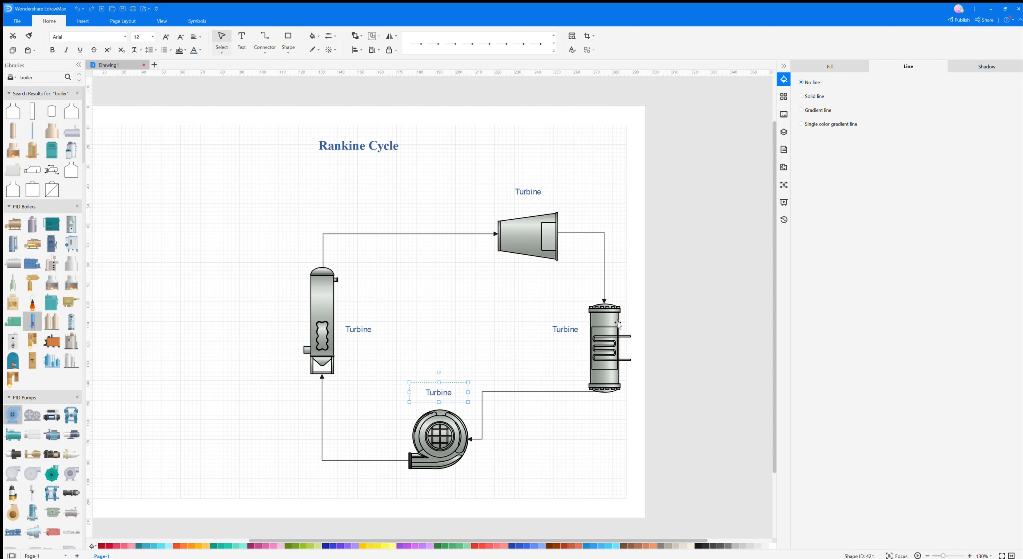
Change the text of the label beside the condenser symbol to "condenser".
double_click(566, 330)
text(conde)
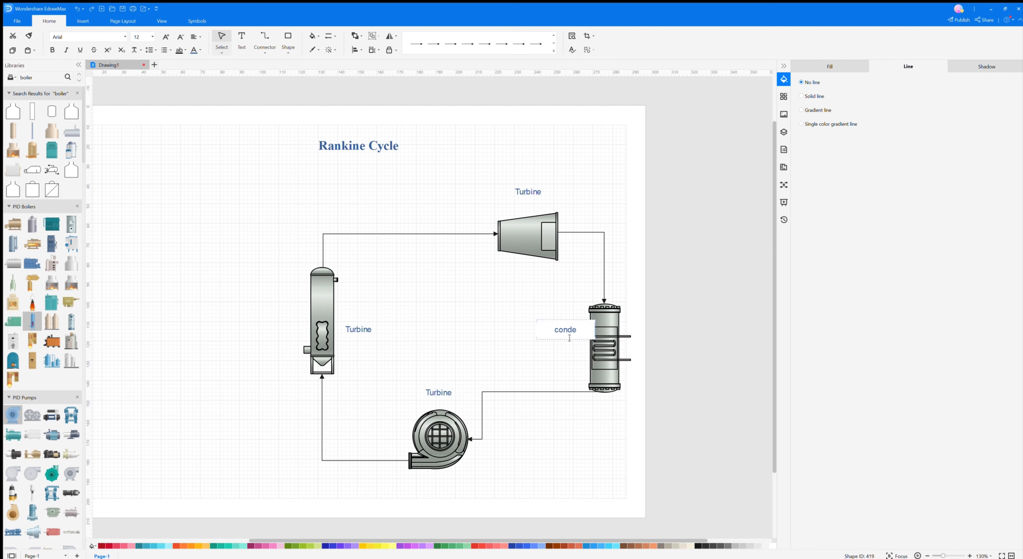
text(nser)
click(503, 382)
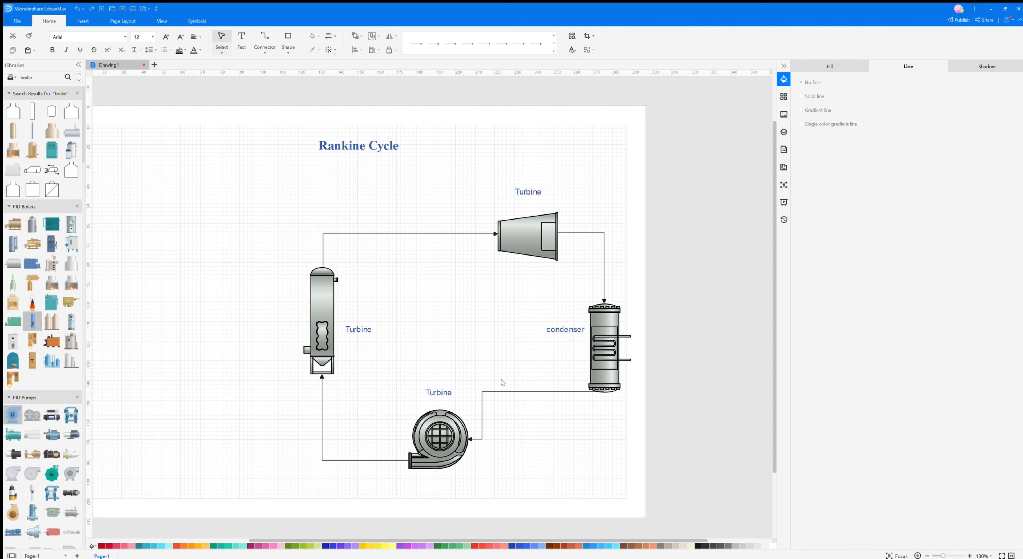
Change the text of the label above the pump symbol to "pump".
double_click(442, 395)
text(pumo)
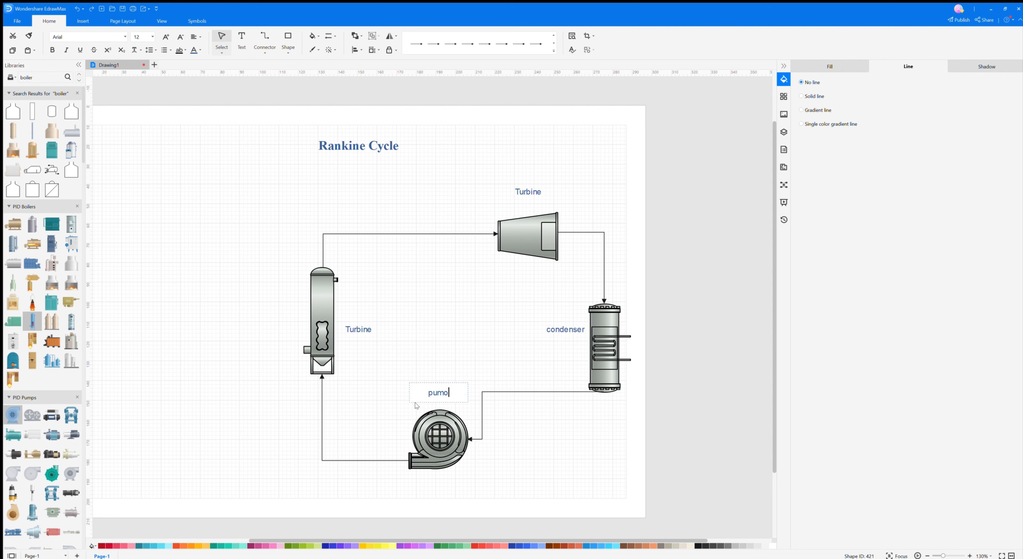
key(BackSpace)
text(p)
click(368, 334)
key(Escape)
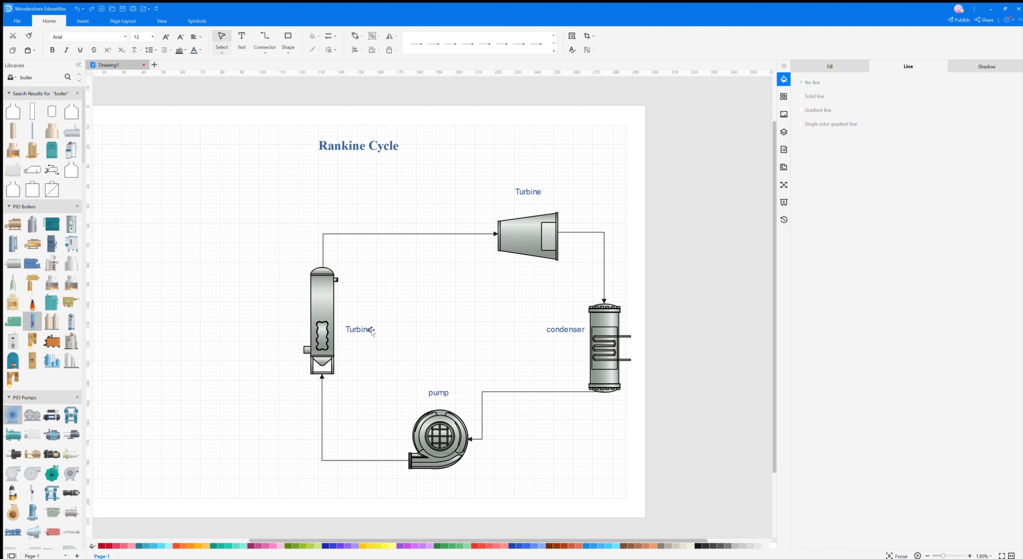
Change the text of the label beside the boiler symbol to "Boiler".
double_click(372, 331)
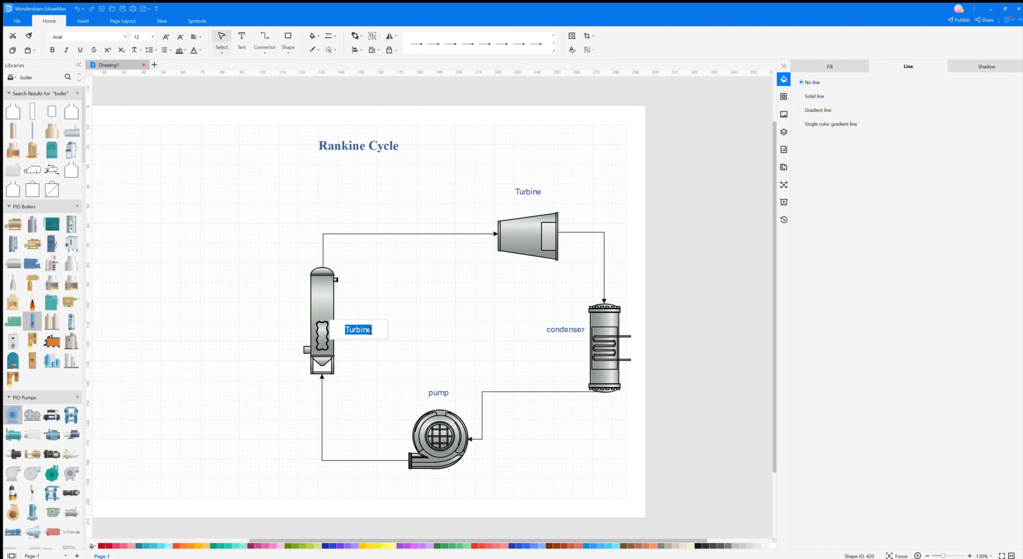
text(Boiler)
click(437, 190)
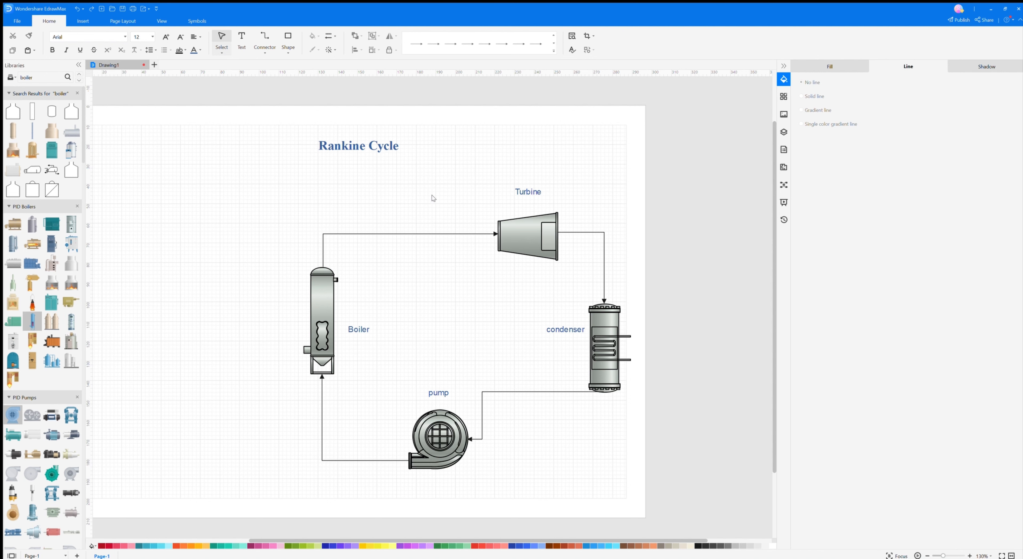
Move the "Rankine Cycle" title across to just above the "Turbine" label and select every object in the diagram.
click(360, 132)
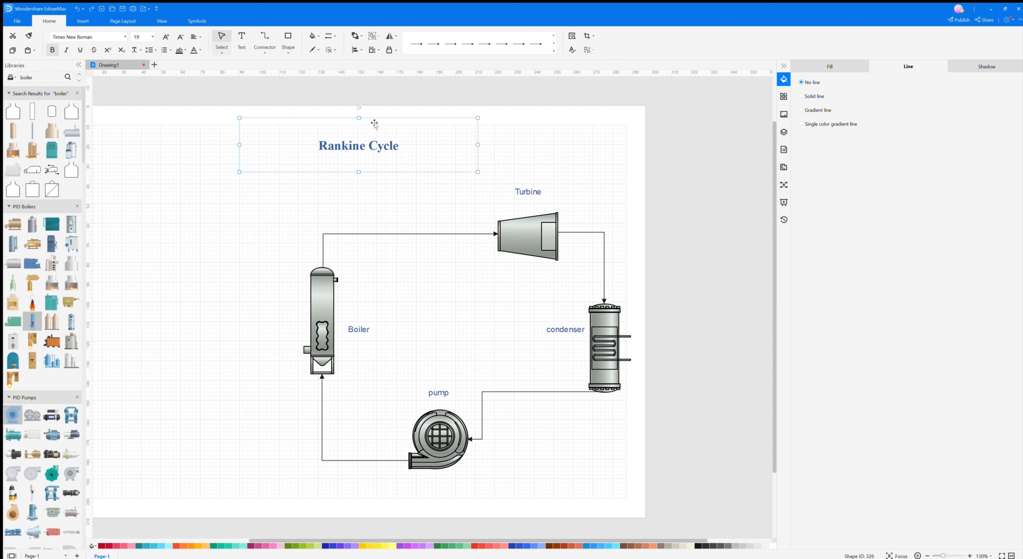
drag(375, 124, 540, 130)
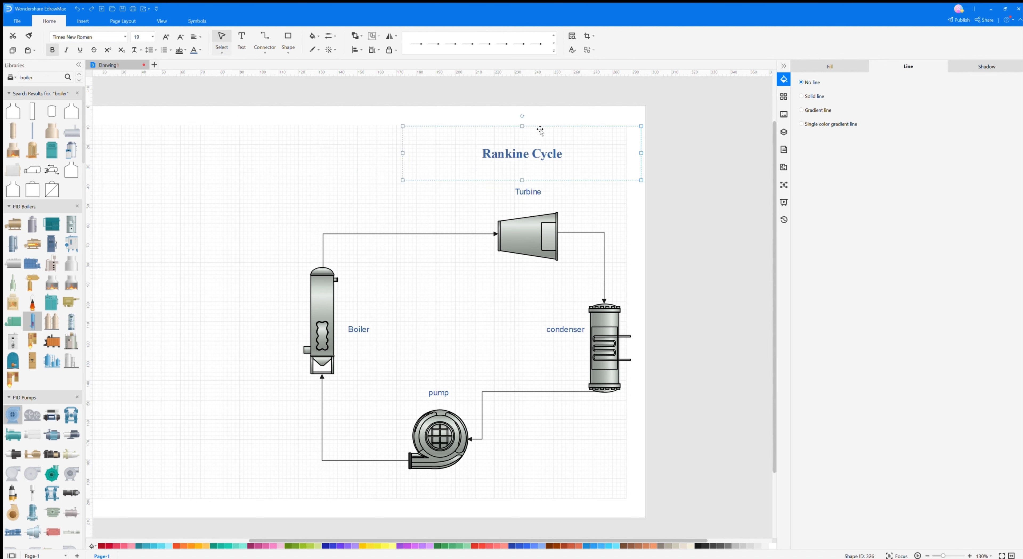
key(ctrl+a)
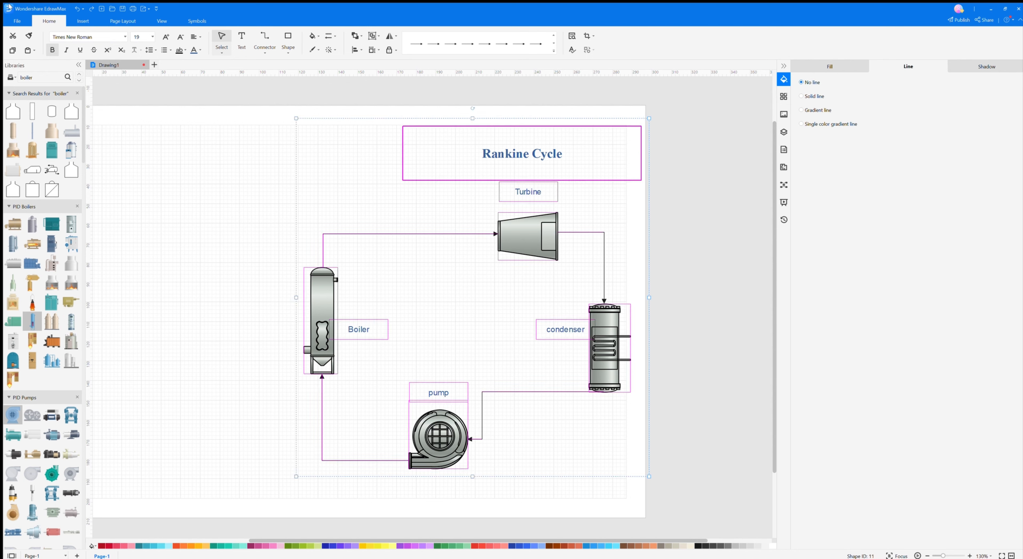
Start saving the diagram as a new file on the computer and browse for a destination folder.
click(13, 20)
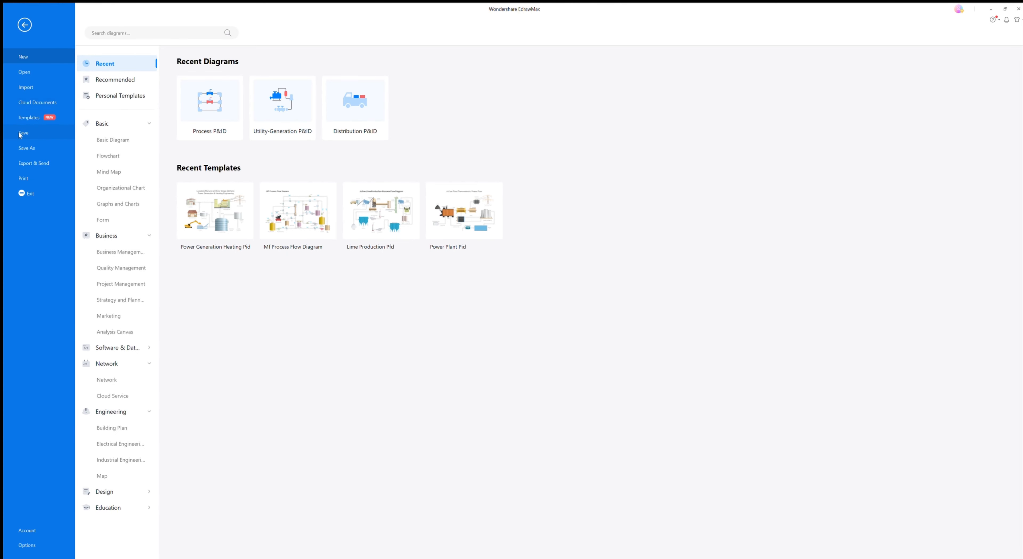
click(21, 148)
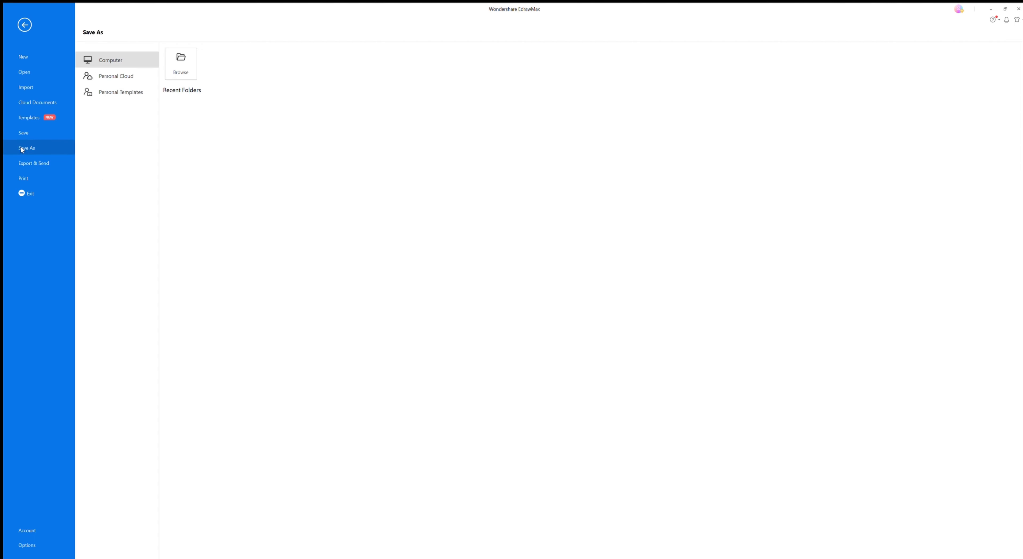
click(174, 72)
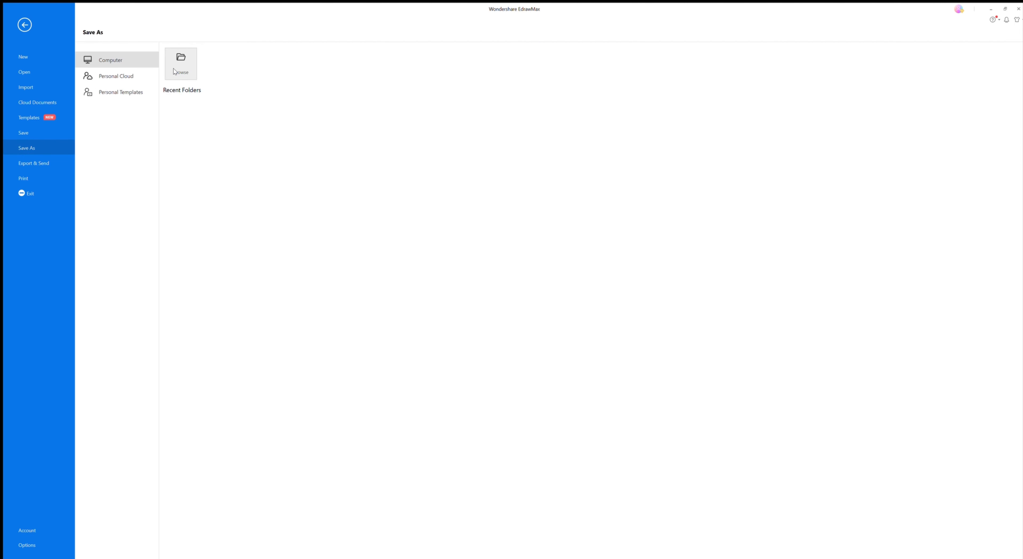